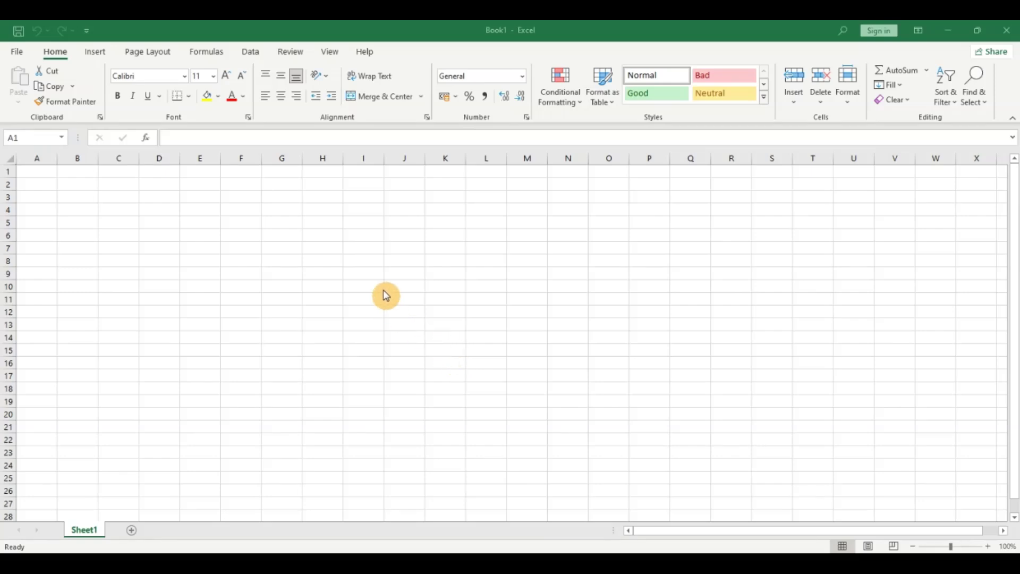
Step: Import movies.csv from the IMDB Movie Dataset folder as a new CSV query and open it for transforming in Power Query Editor
left_click(249, 52)
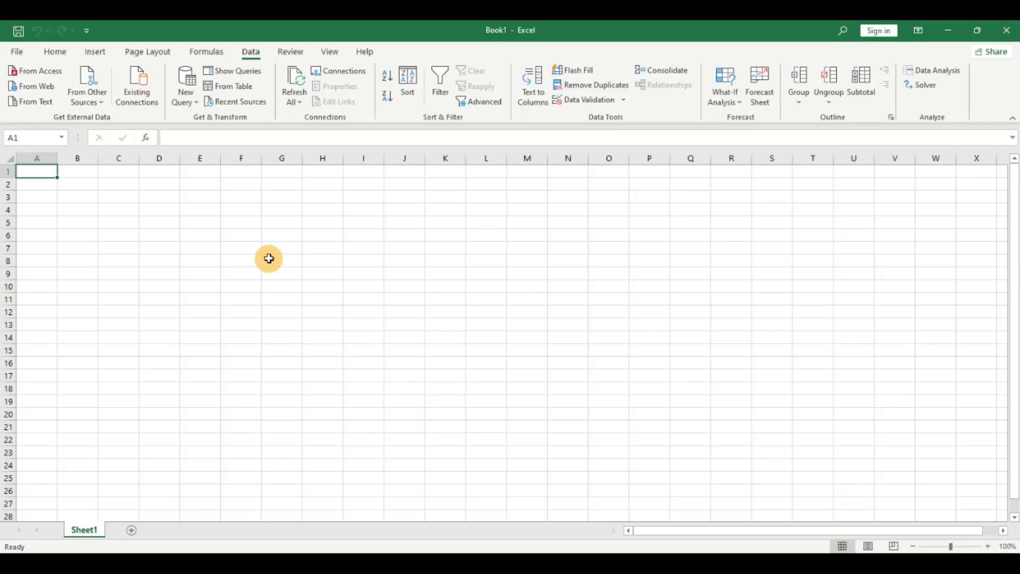
left_click(195, 102)
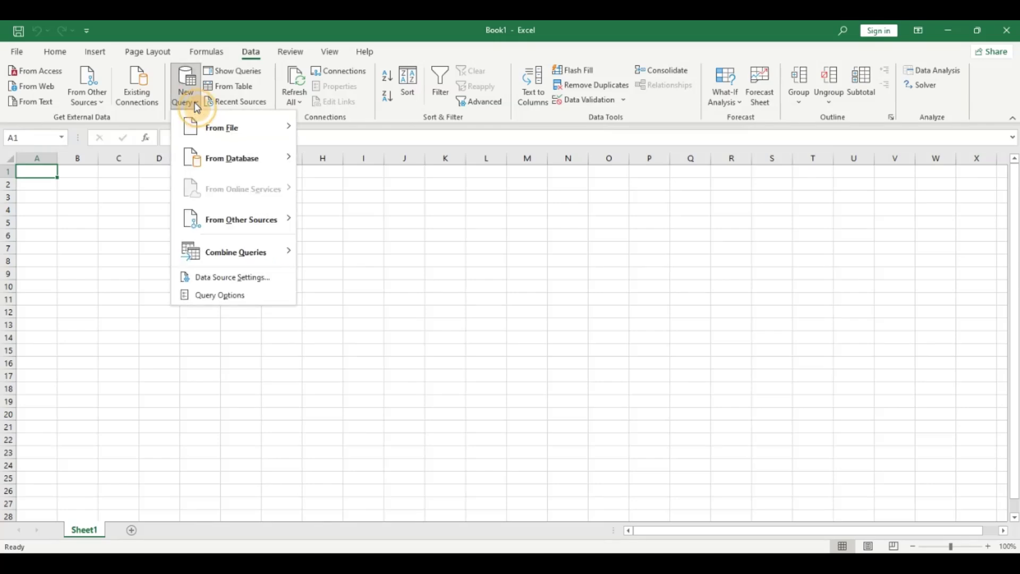
mouse_move(204, 128)
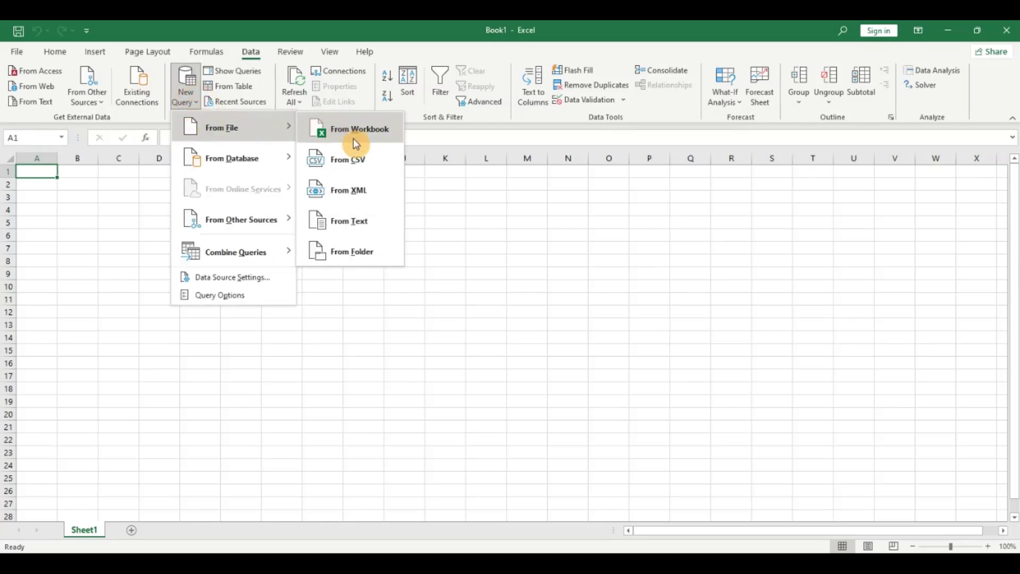
left_click(359, 161)
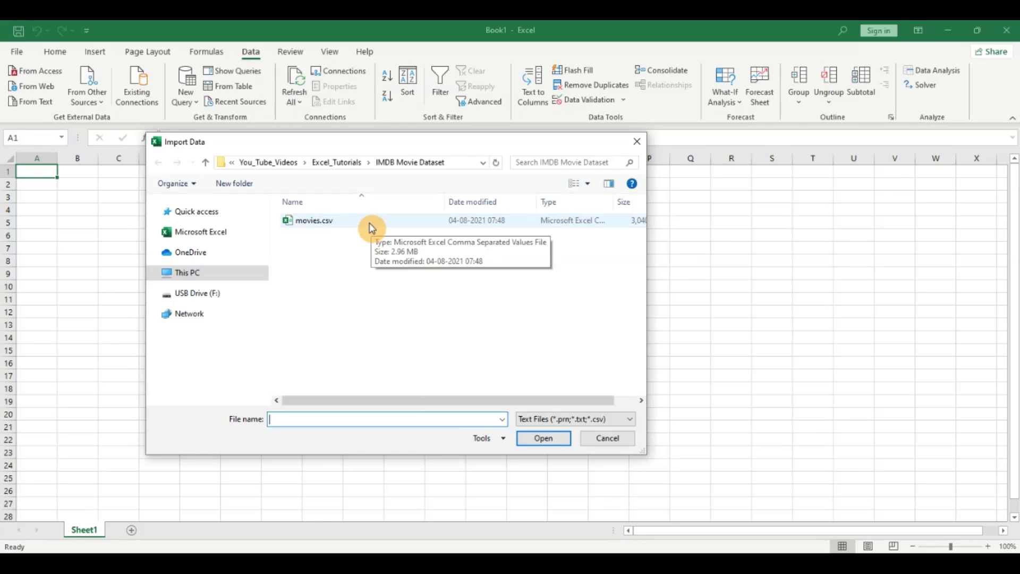
left_click(370, 222)
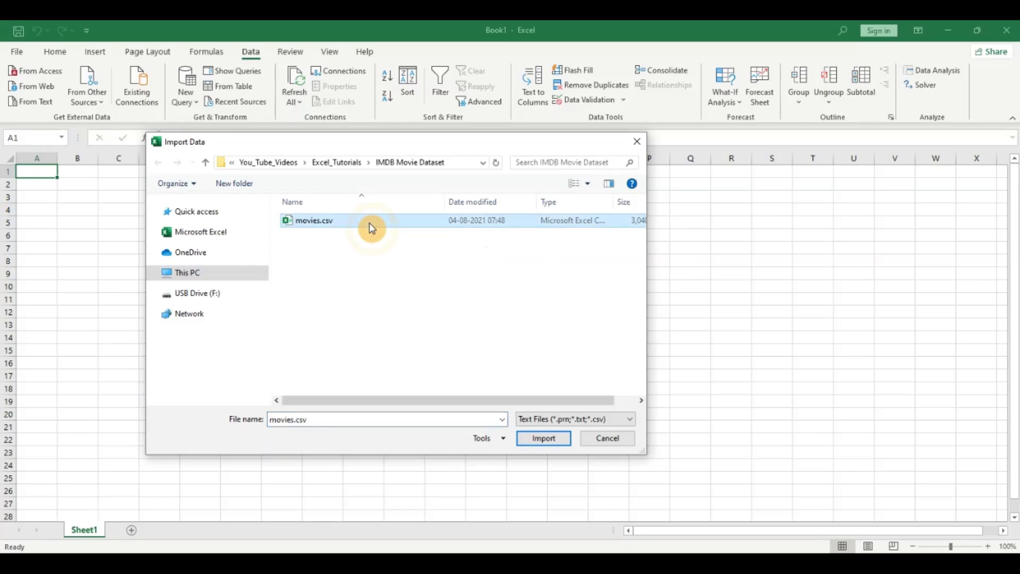
left_click(546, 437)
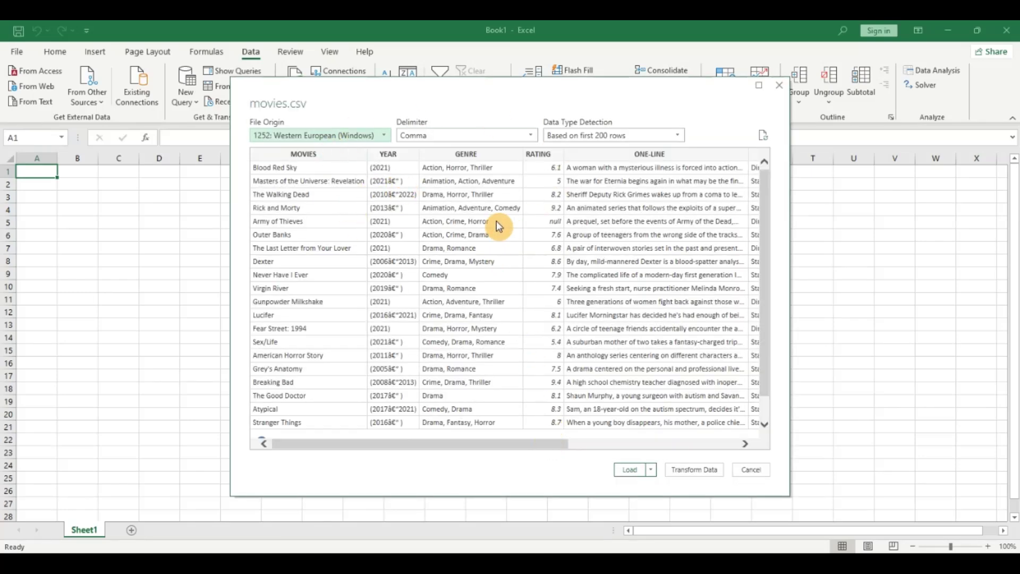
left_click(709, 469)
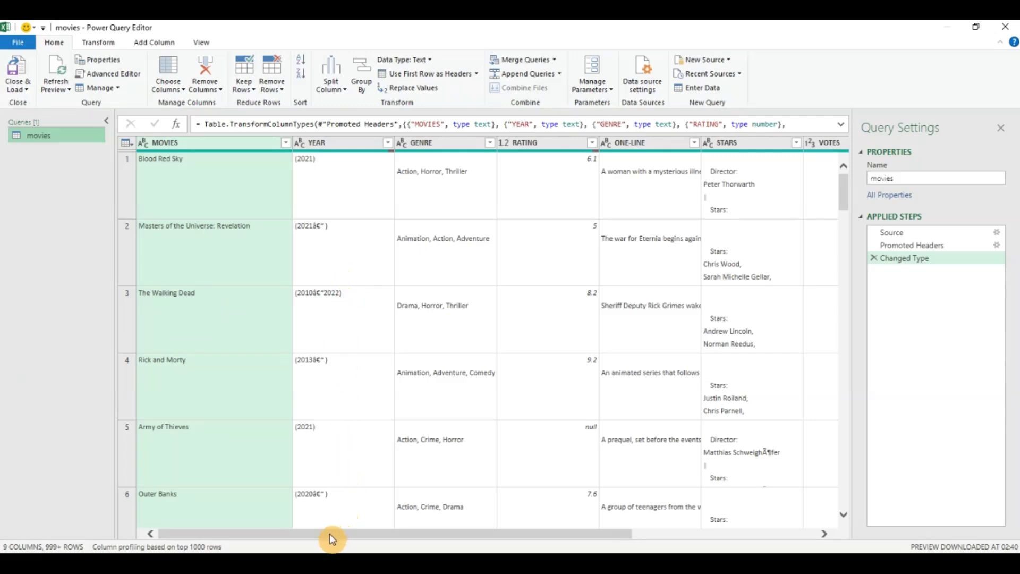
Step: Delete the Changed Type step from the movies query
left_click_drag(330, 534, 385, 539)
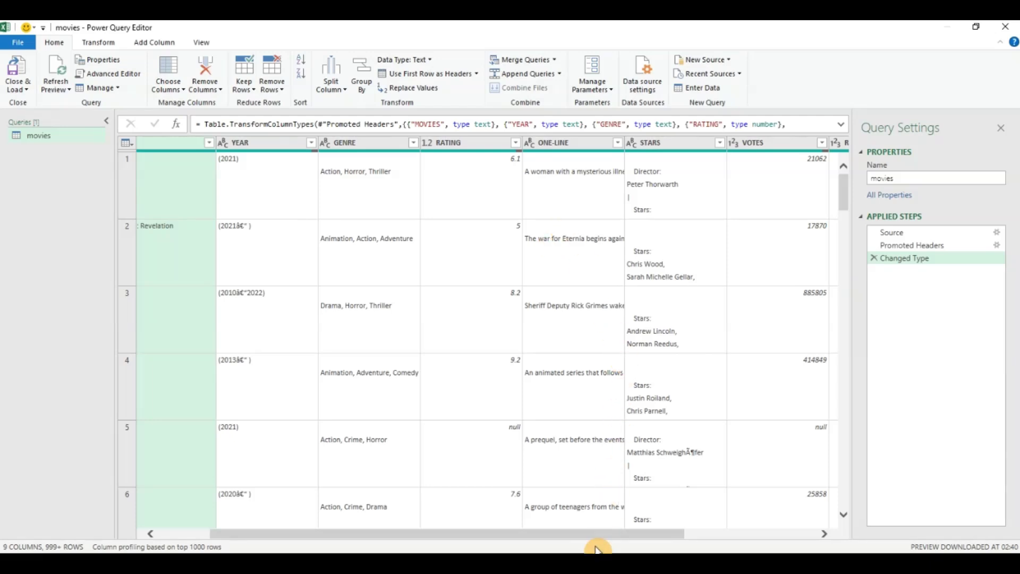
left_click_drag(597, 541, 637, 496)
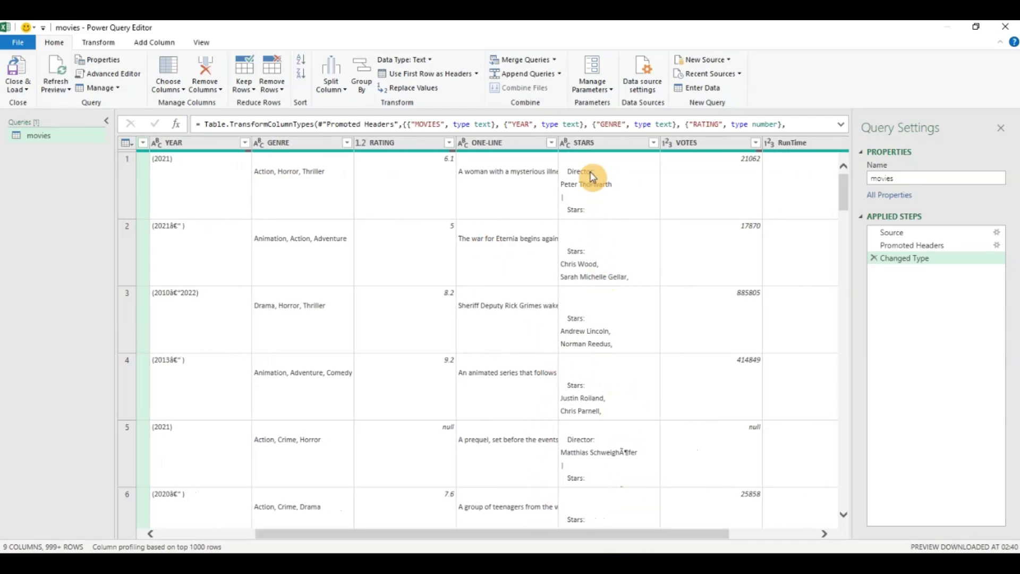
left_click_drag(565, 532, 332, 536)
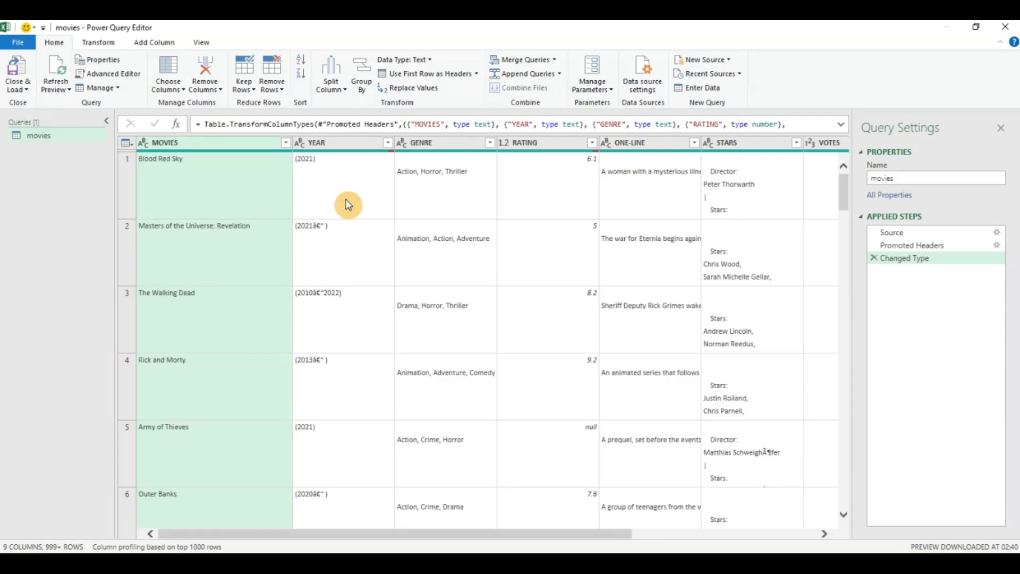
left_click(873, 259)
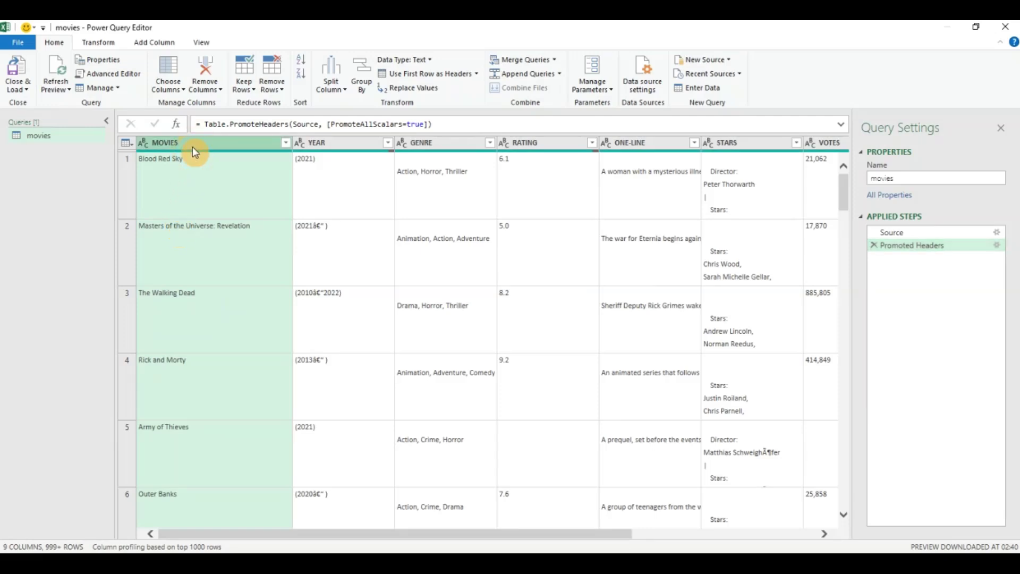
Step: Trim the text in the MOVIES column
left_click(95, 43)
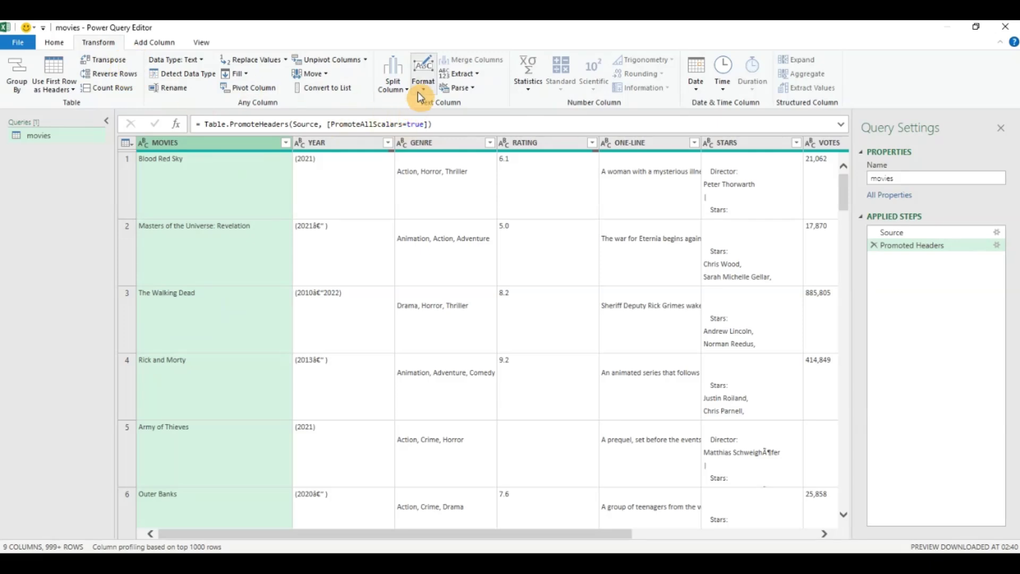
left_click(423, 74)
left_click(434, 145)
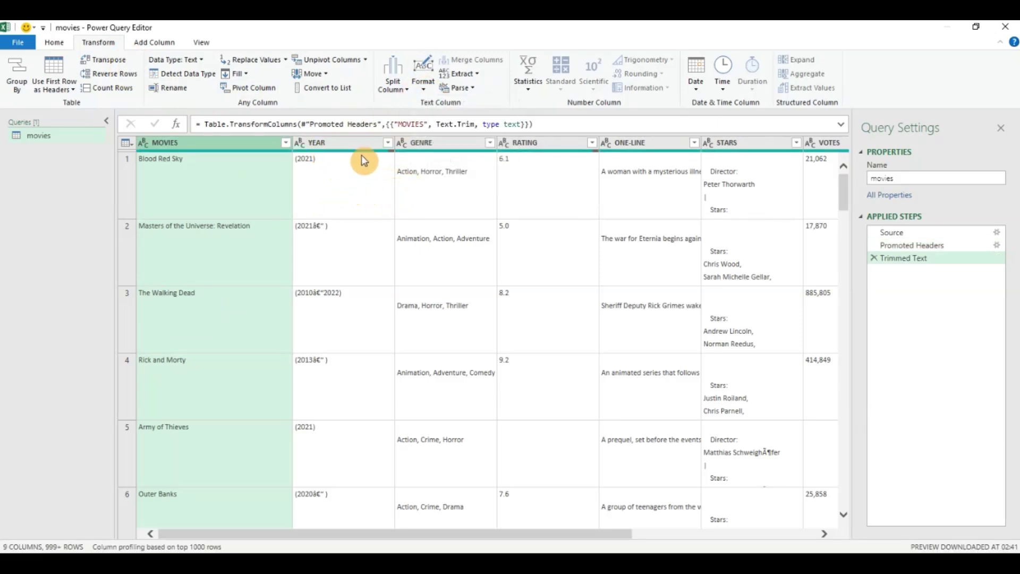
Step: Examine the distinct values in the YEAR column's filter list without applying a filter
left_click(388, 147)
left_click_drag(376, 307, 381, 463)
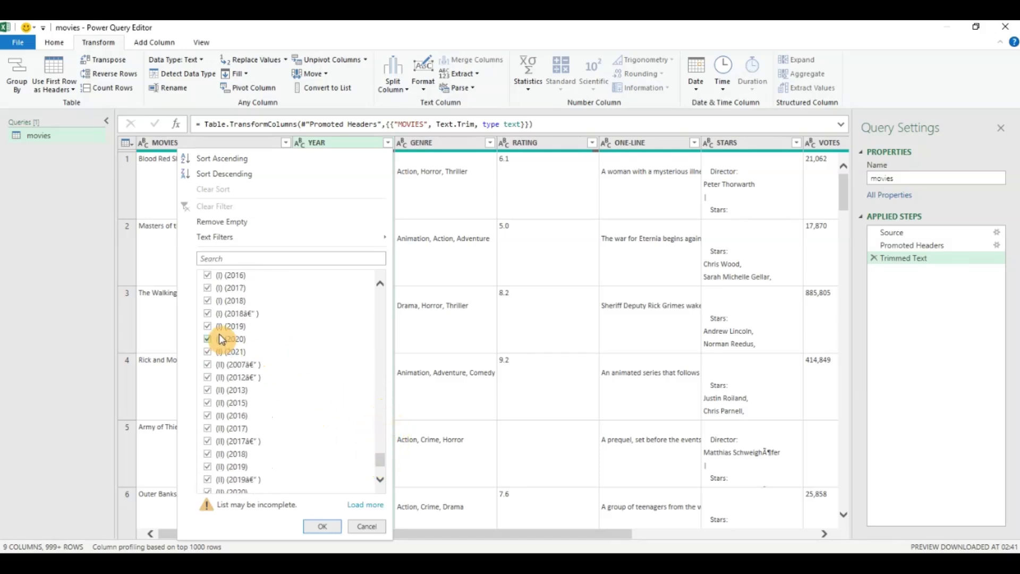
left_click(383, 444)
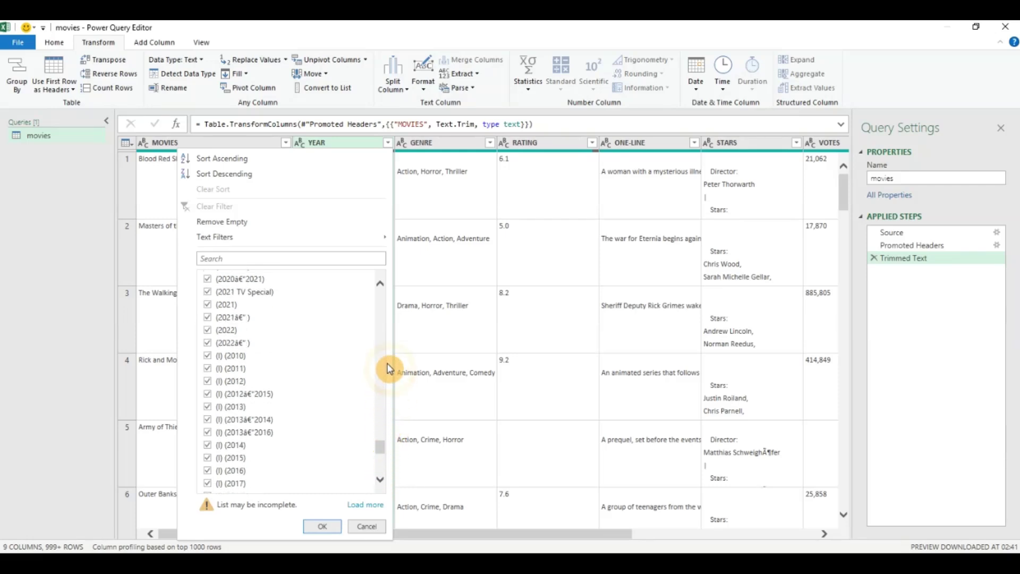
left_click_drag(377, 456, 382, 287)
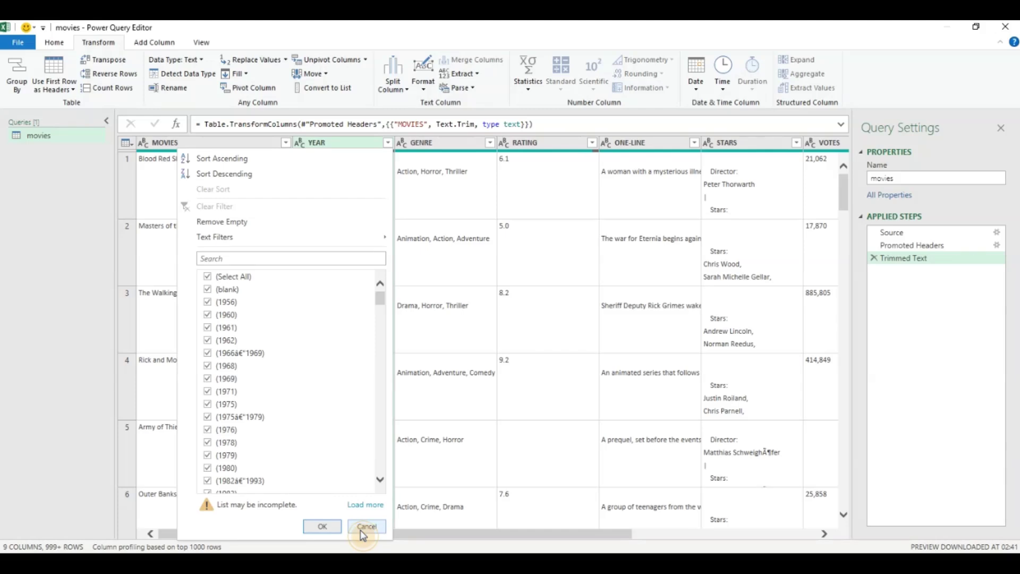
left_click(366, 527)
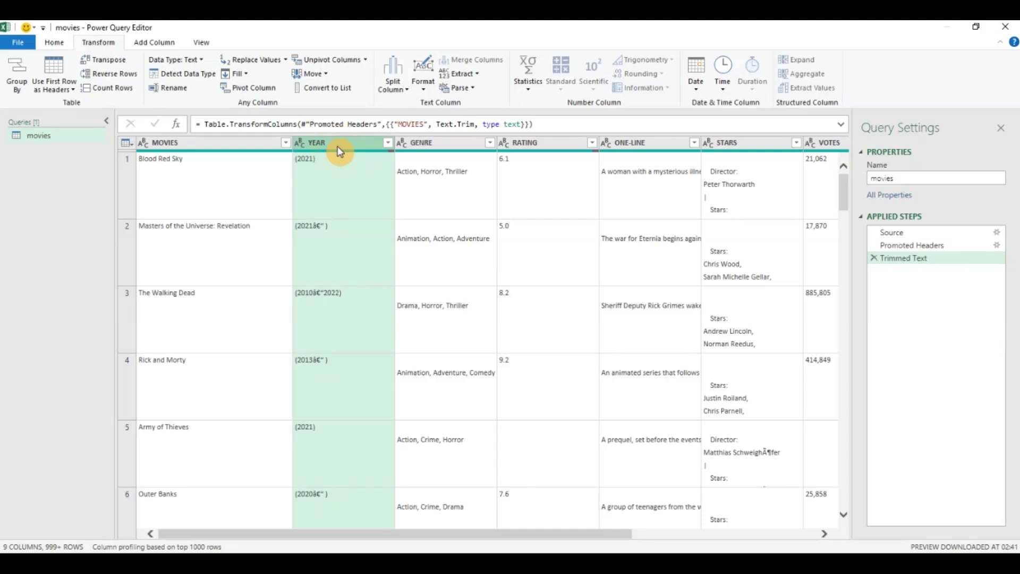
Step: Start a column from examples based only on YEAR, giving 2021 as the sample value for the first two rows
left_click(142, 42)
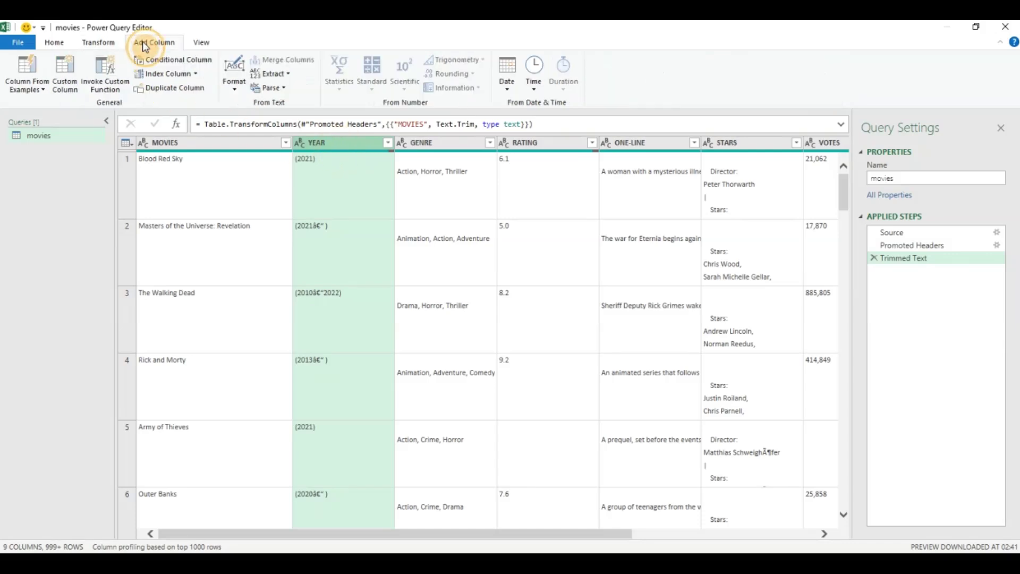
left_click(44, 91)
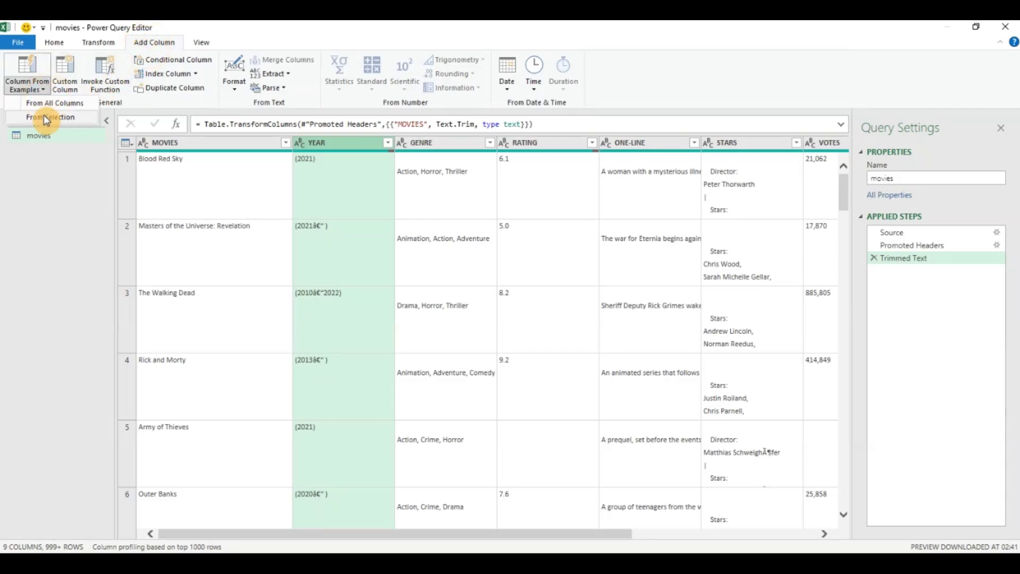
left_click(46, 117)
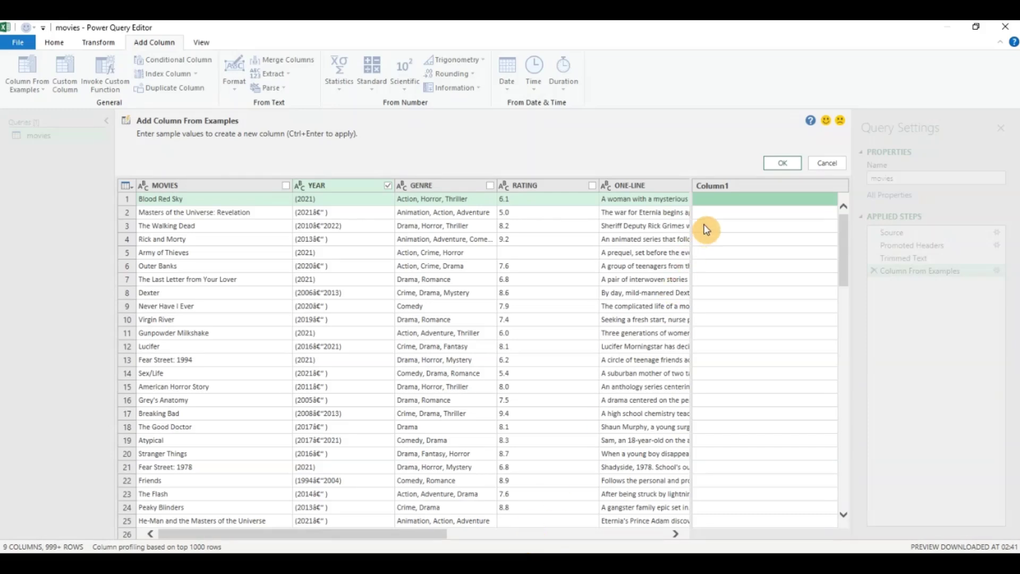
left_click(712, 205)
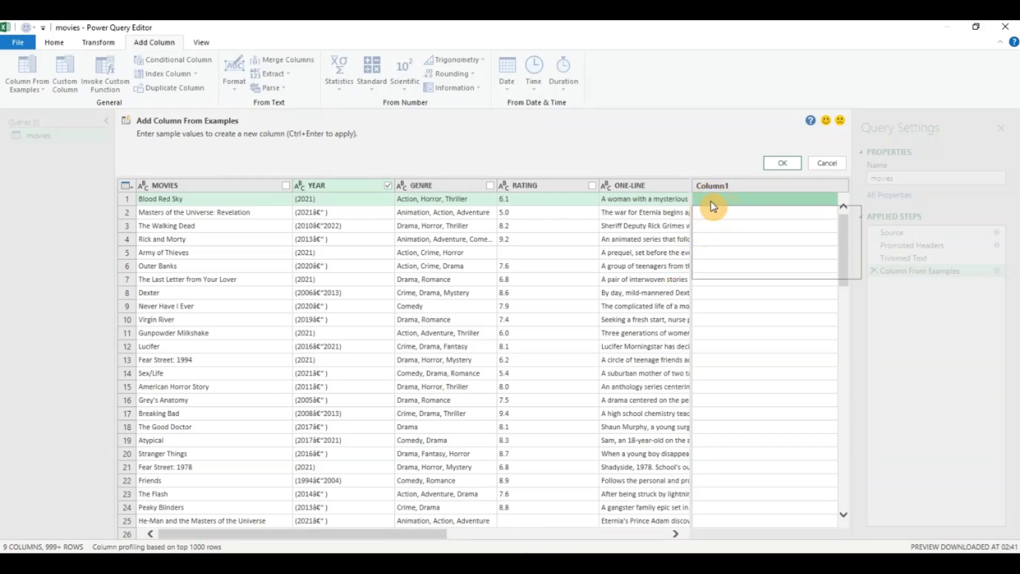
type("2021")
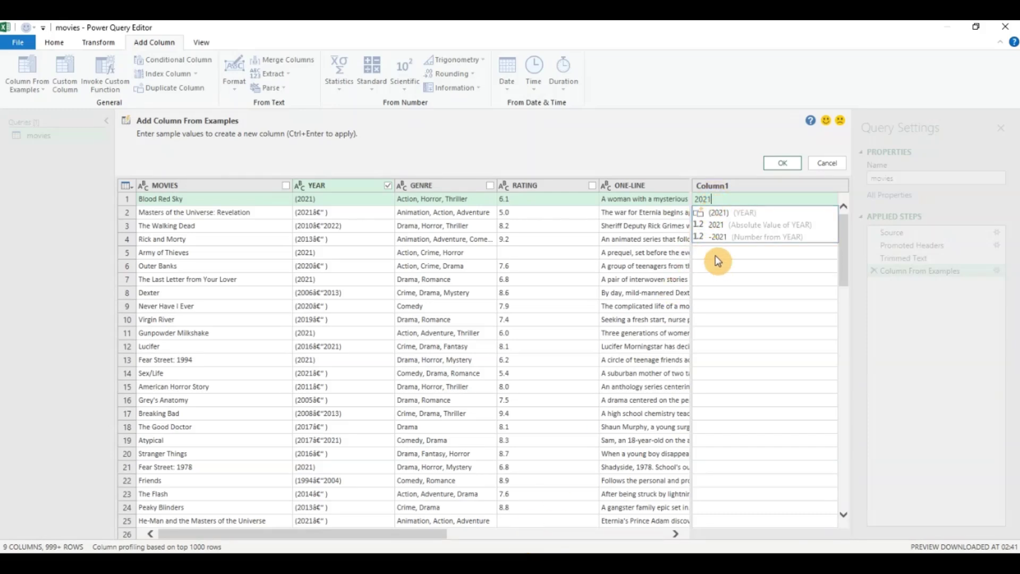
left_click(715, 226)
left_click(715, 212)
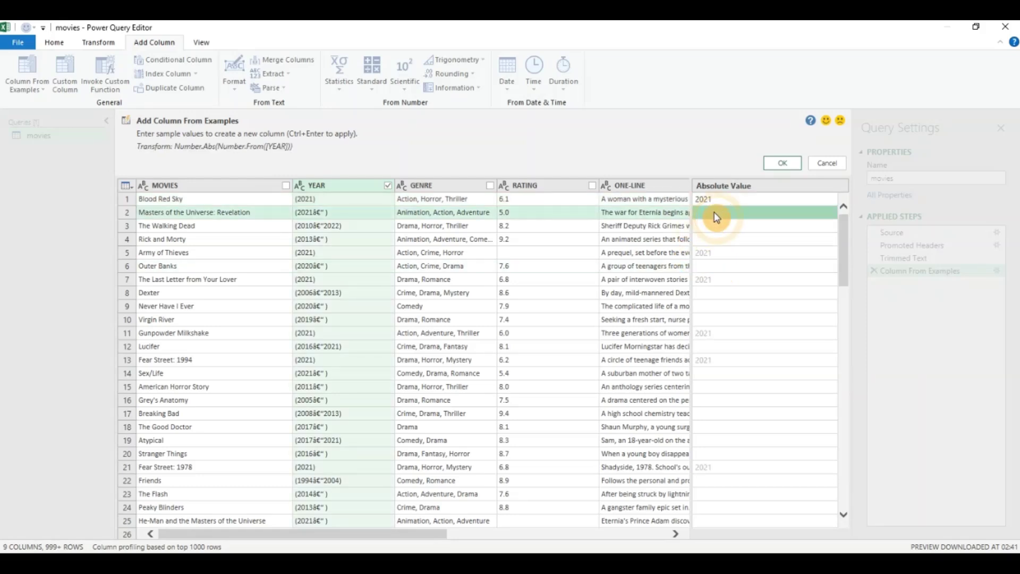
type("2021")
key("Return")
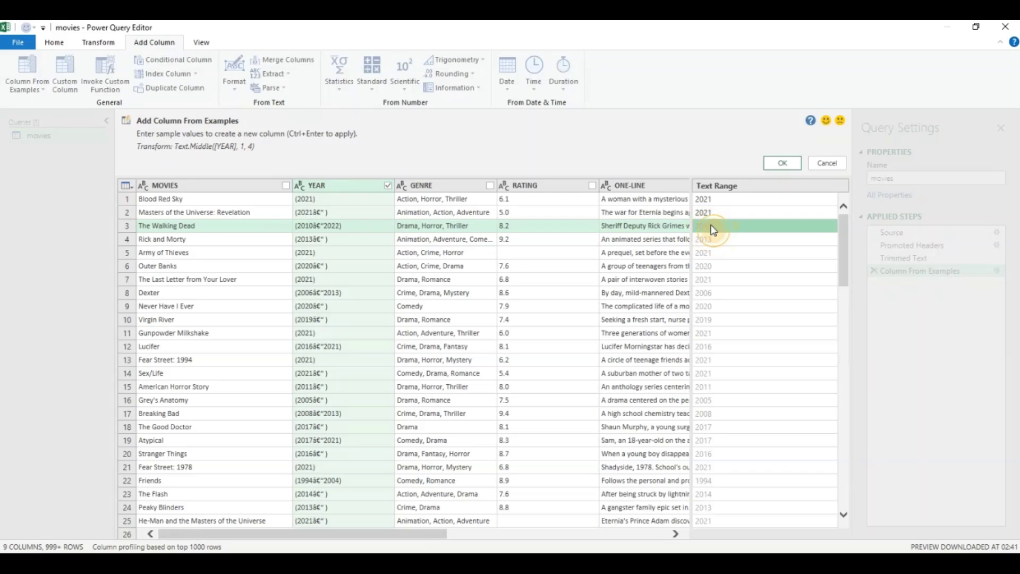
Step: Give "2010 2022" as the sample value for The Walking Dead and create the column from these examples
left_click(717, 228)
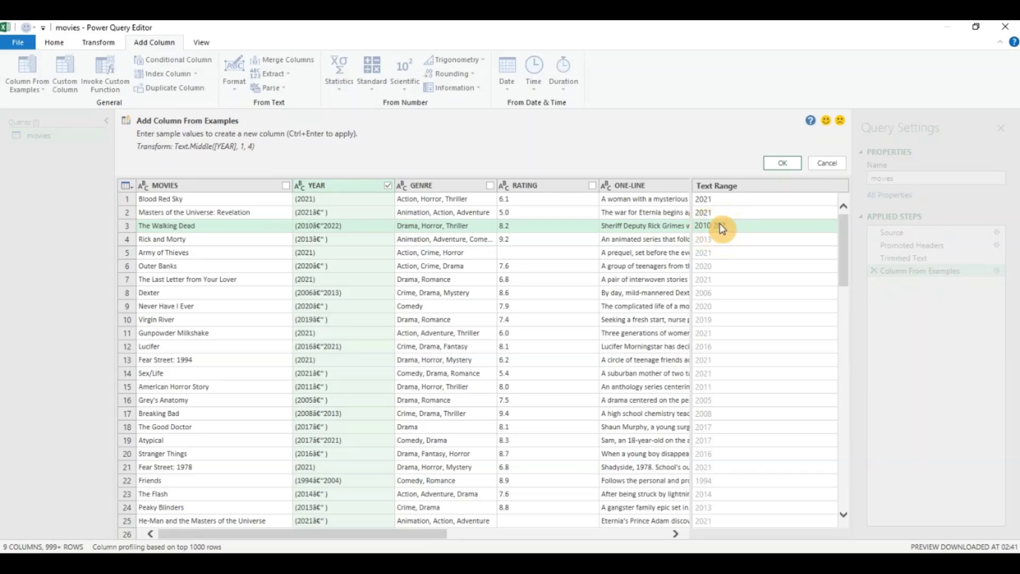
type("2010 2022")
key("Return")
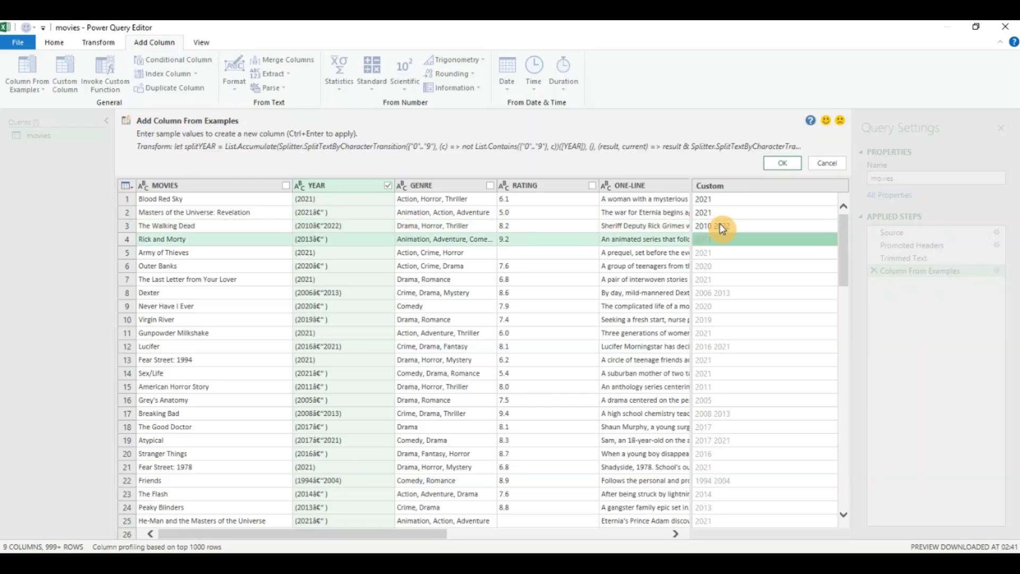
left_click_drag(846, 245, 846, 220)
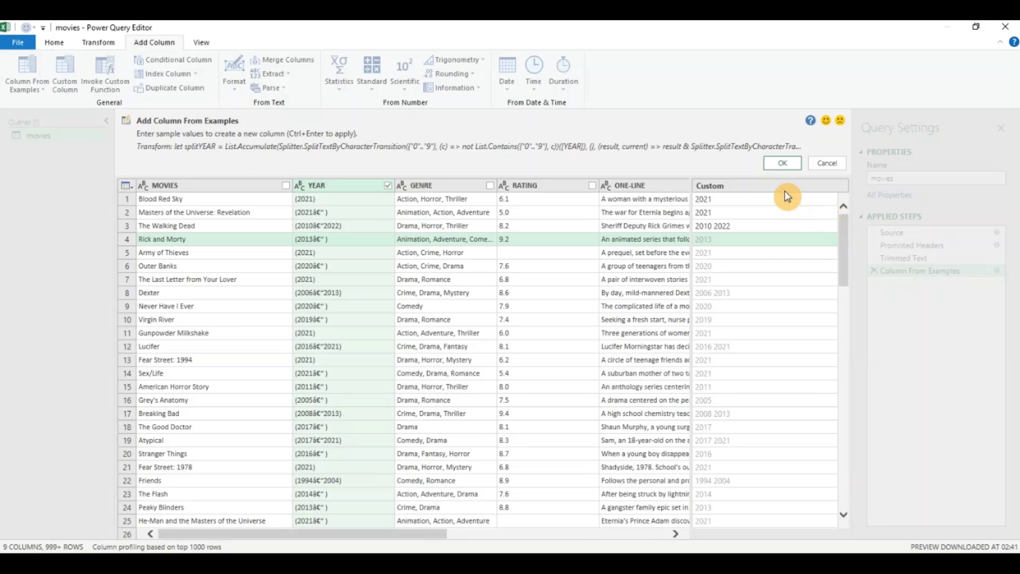
left_click(782, 163)
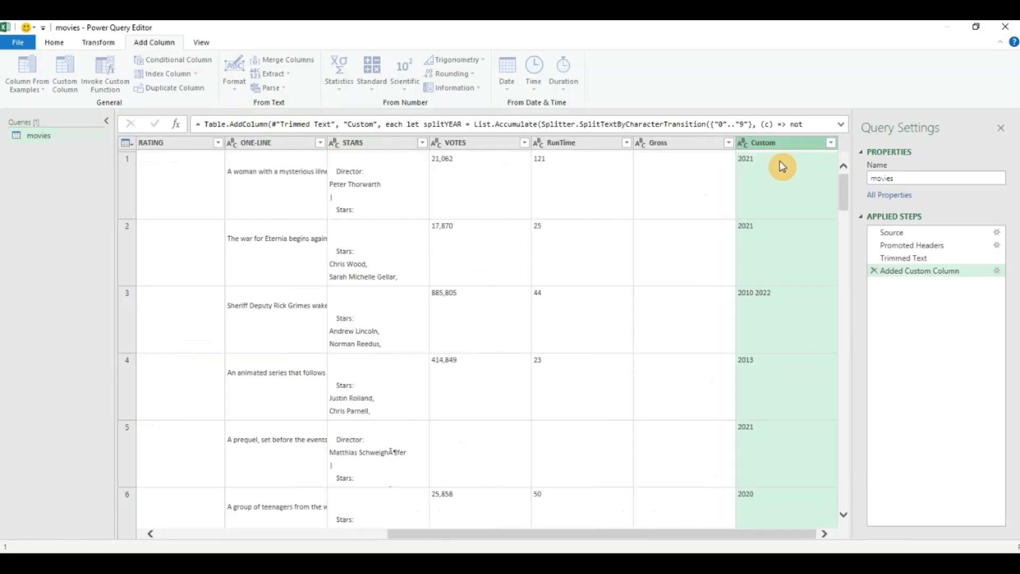
Step: Move the Custom column so that it sits directly between YEAR and GENRE
left_click_drag(547, 534, 596, 539)
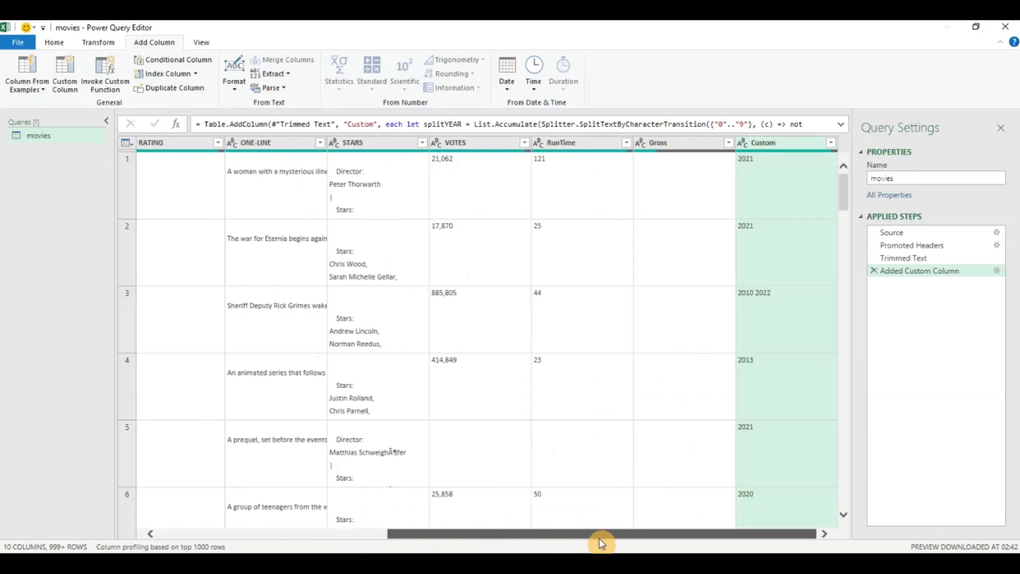
left_click_drag(770, 147, 210, 151)
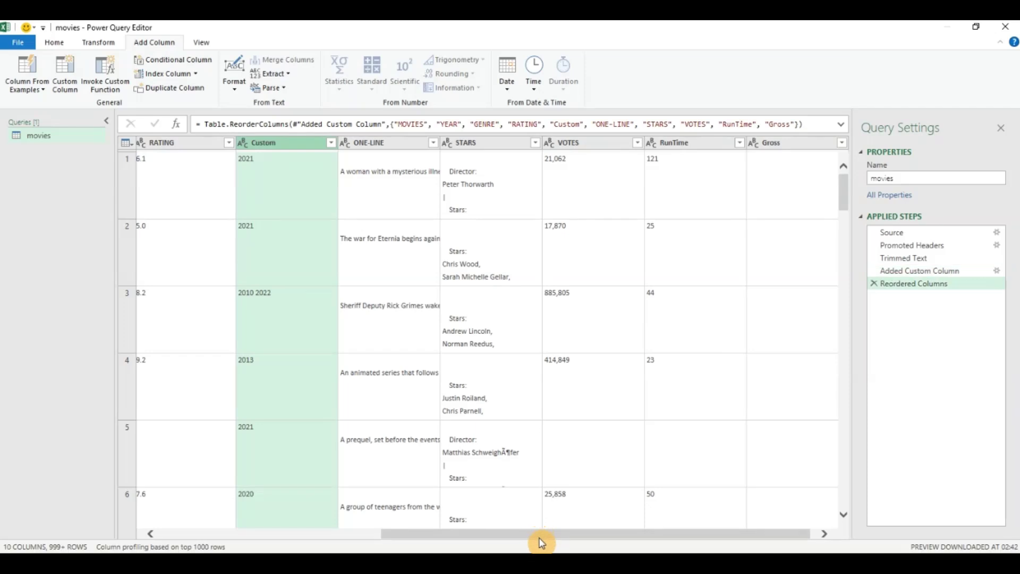
scroll(540, 536, "left", 5)
left_click_drag(631, 148, 405, 150)
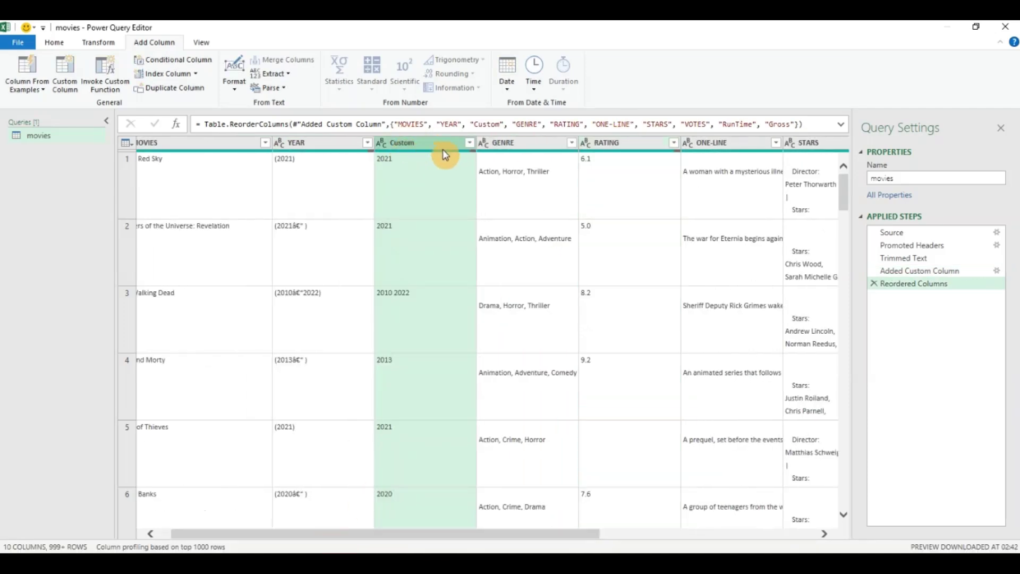
Step: Check the values in the Custom column's filter list and remove the original YEAR column
left_click(469, 143)
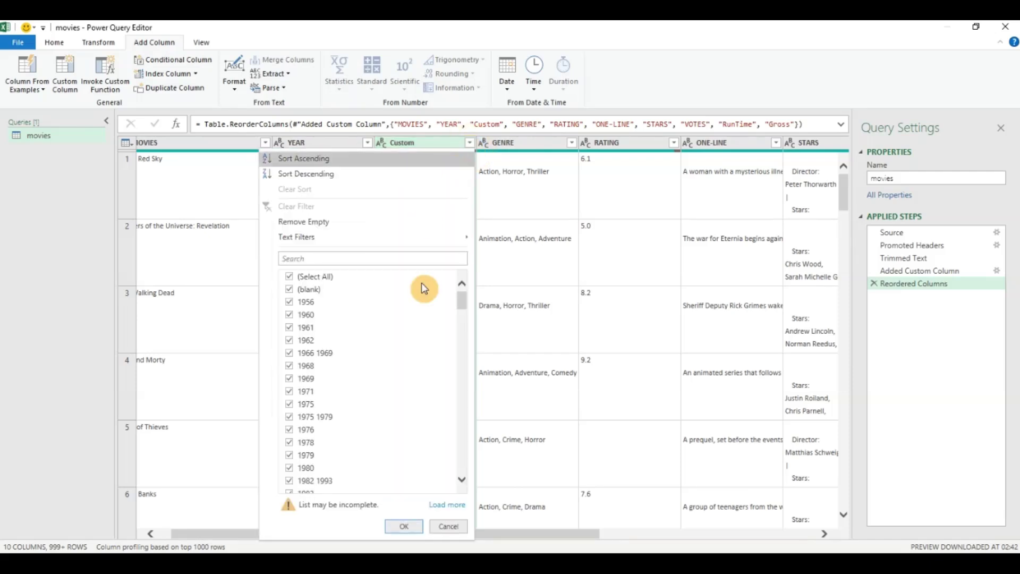
left_click_drag(464, 298, 464, 258)
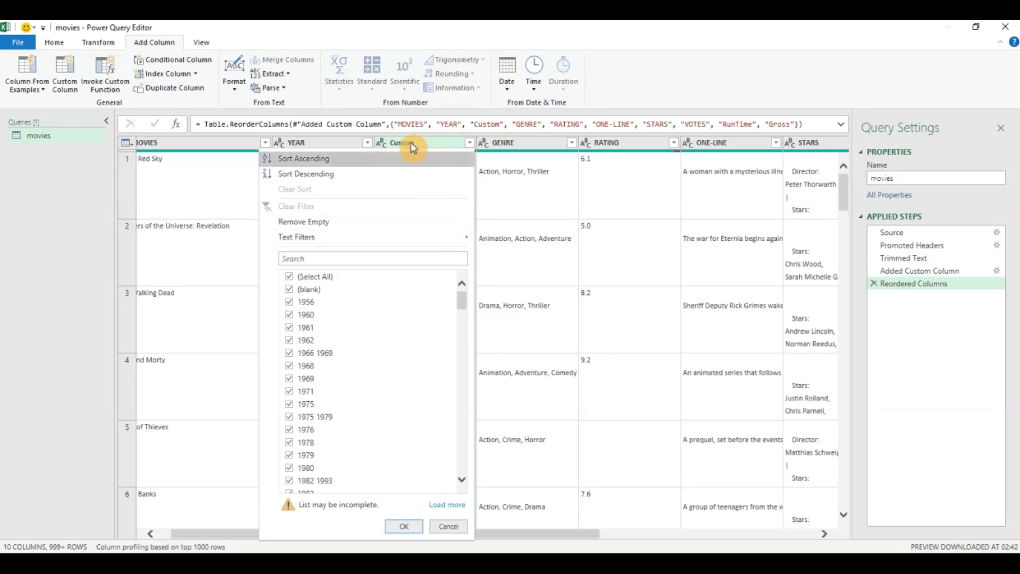
left_click(321, 145)
right_click(321, 143)
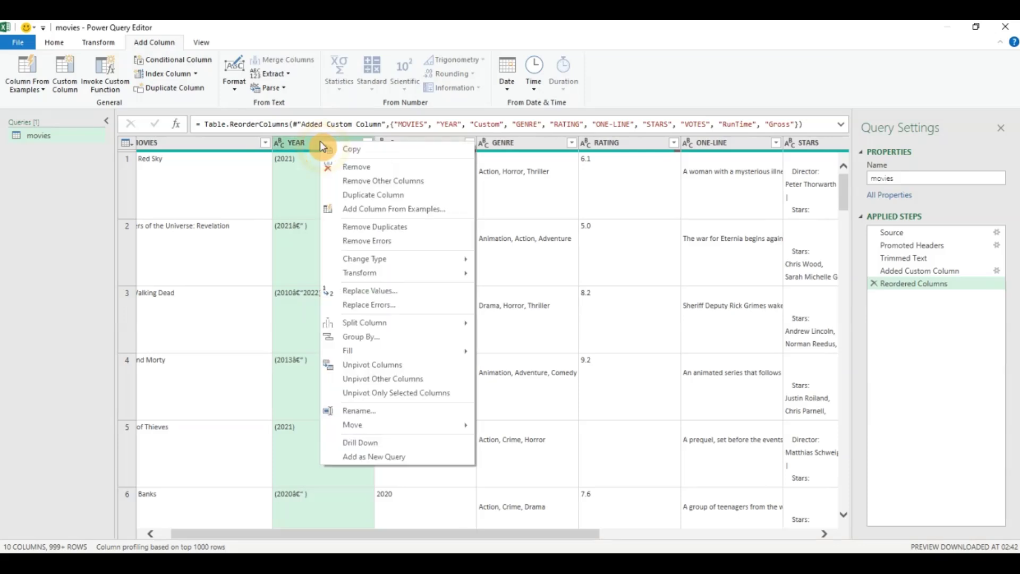
left_click(345, 167)
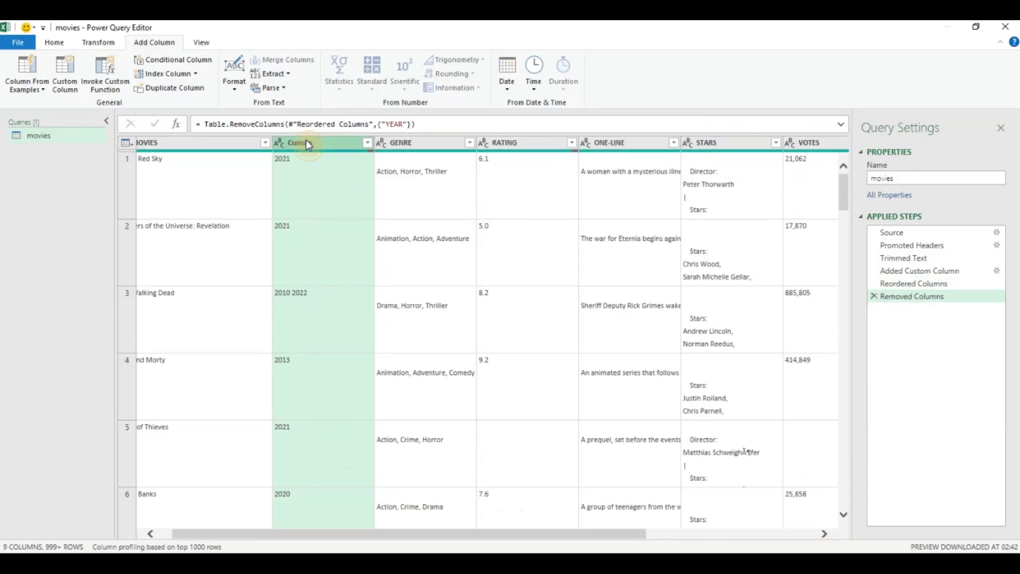
Step: Rename the Custom column to Year
double_click(308, 143)
type("Y")
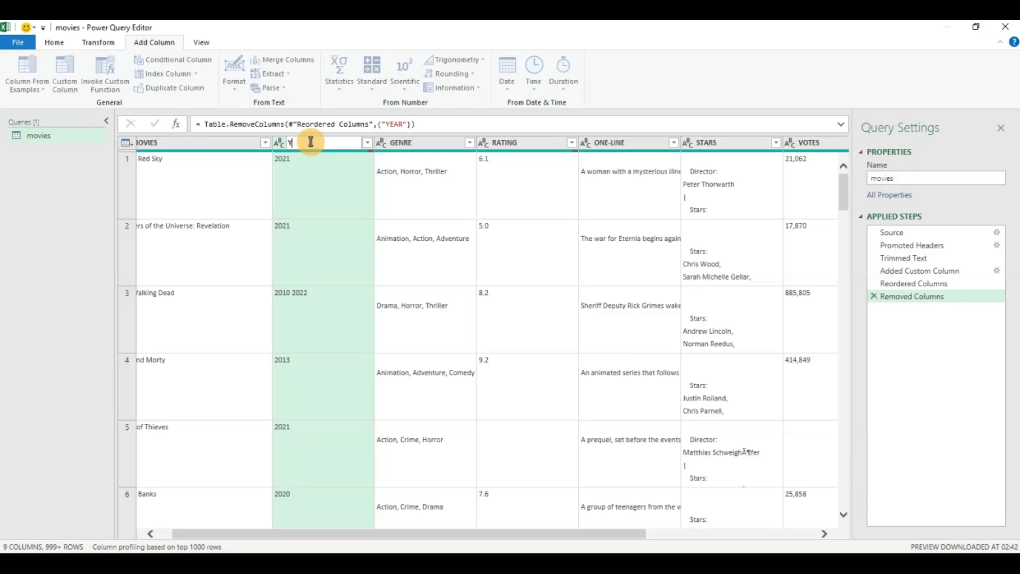
type("ear")
key("Return")
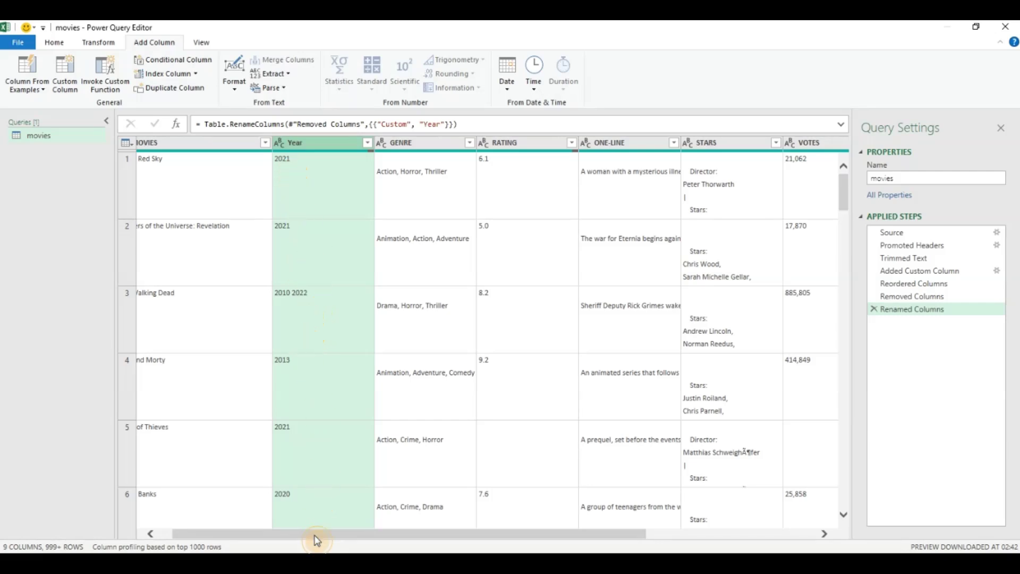
Step: Split the Year column by the space delimiter at each occurrence
left_click_drag(314, 533, 300, 533)
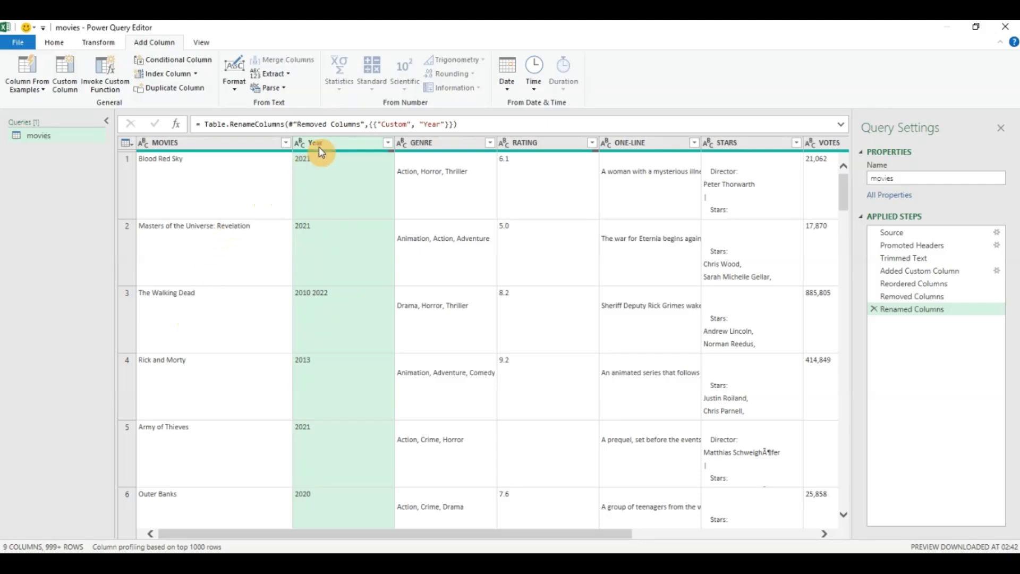
left_click(98, 42)
left_click(407, 89)
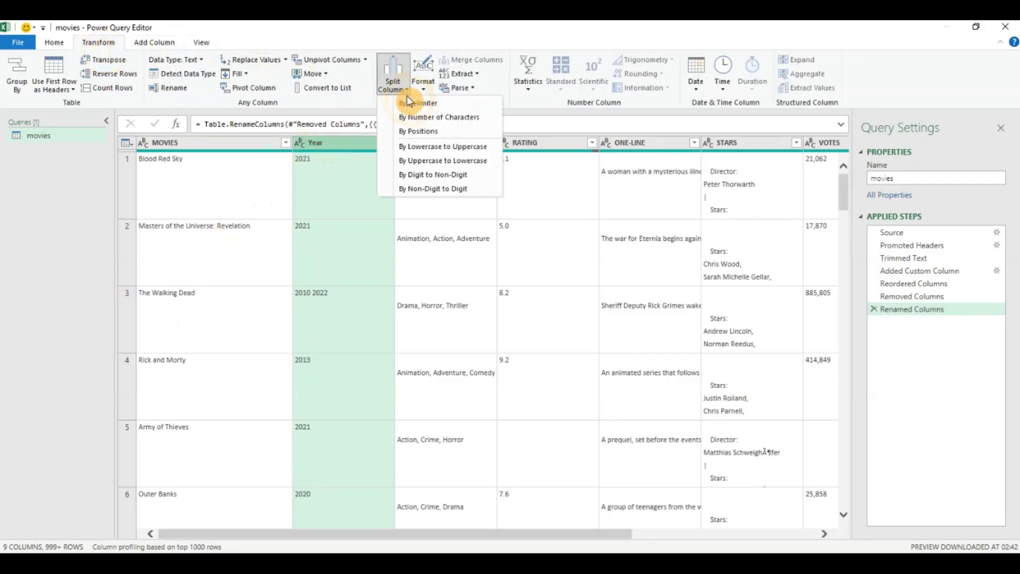
left_click(409, 102)
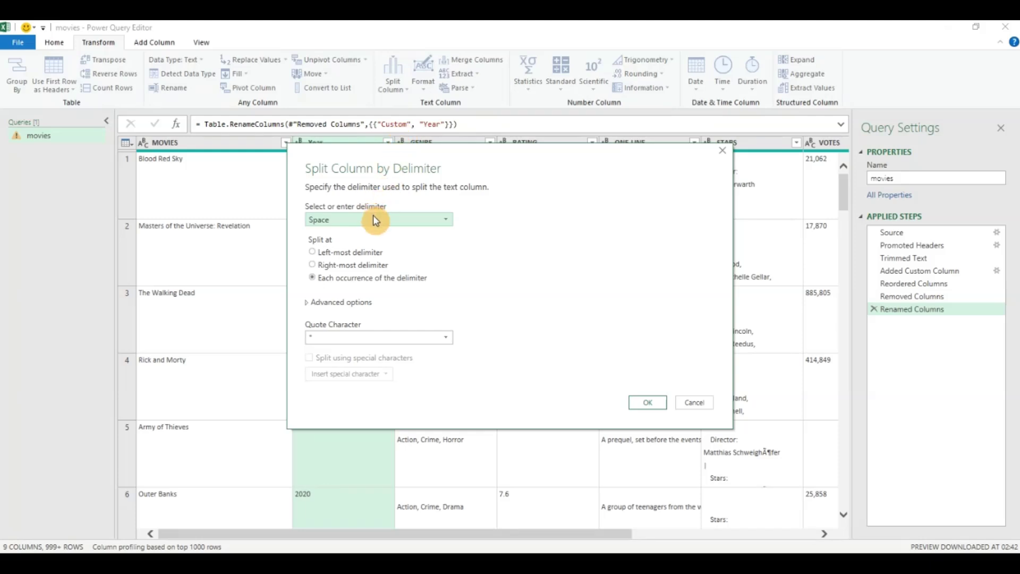
left_click(428, 226)
left_click(512, 206)
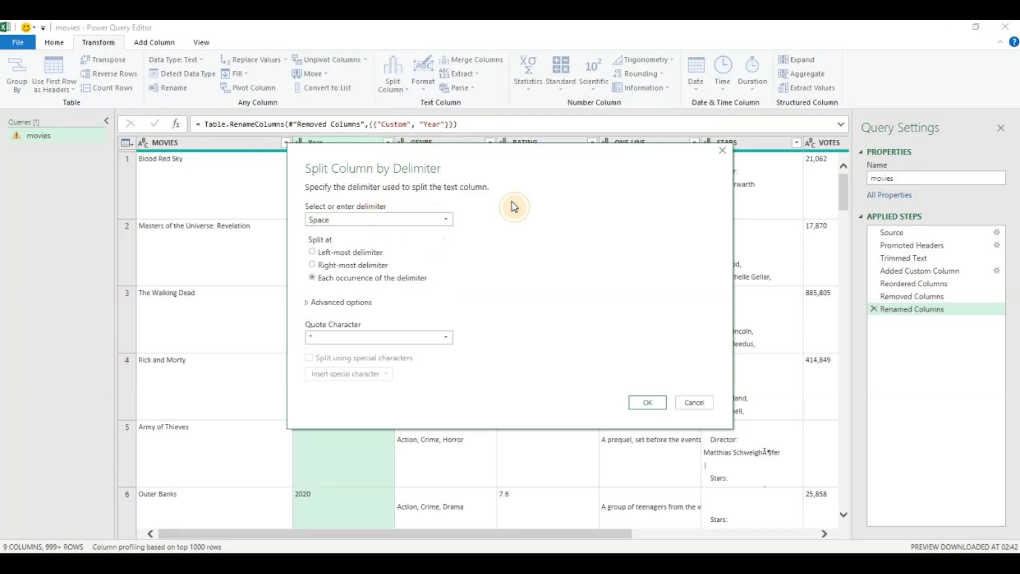
left_click(650, 402)
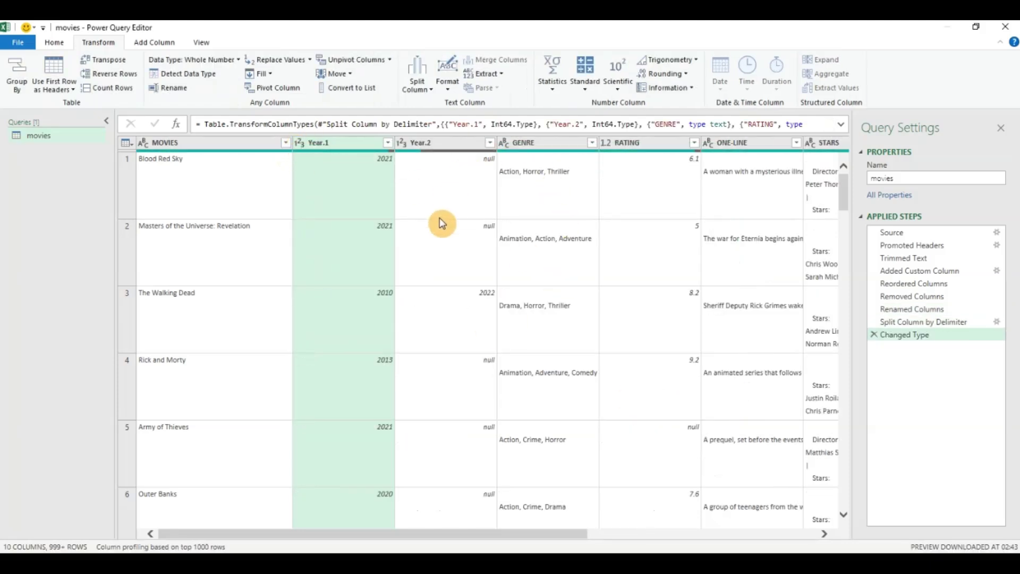
Step: Rename the Year.2 column to End Year and the Year.1 column to Release Year
left_click(425, 144)
double_click(425, 143)
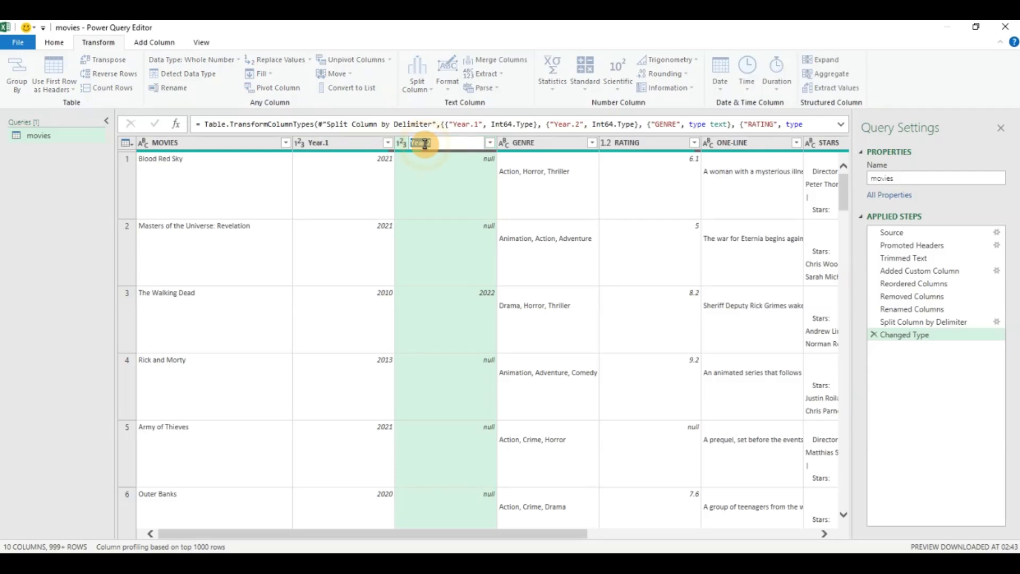
type("End")
key("Return")
left_click(342, 143)
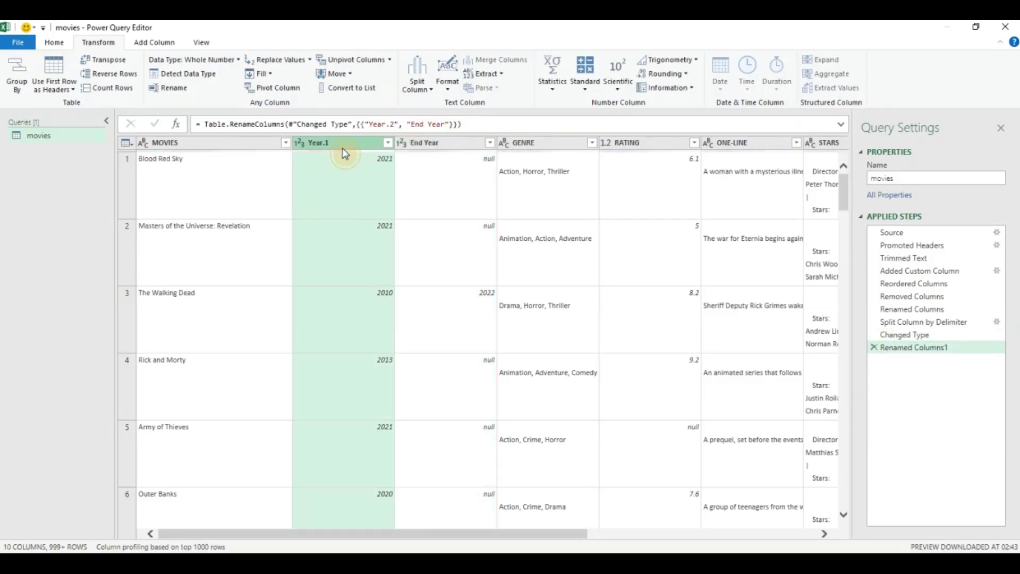
double_click(341, 142)
type("R")
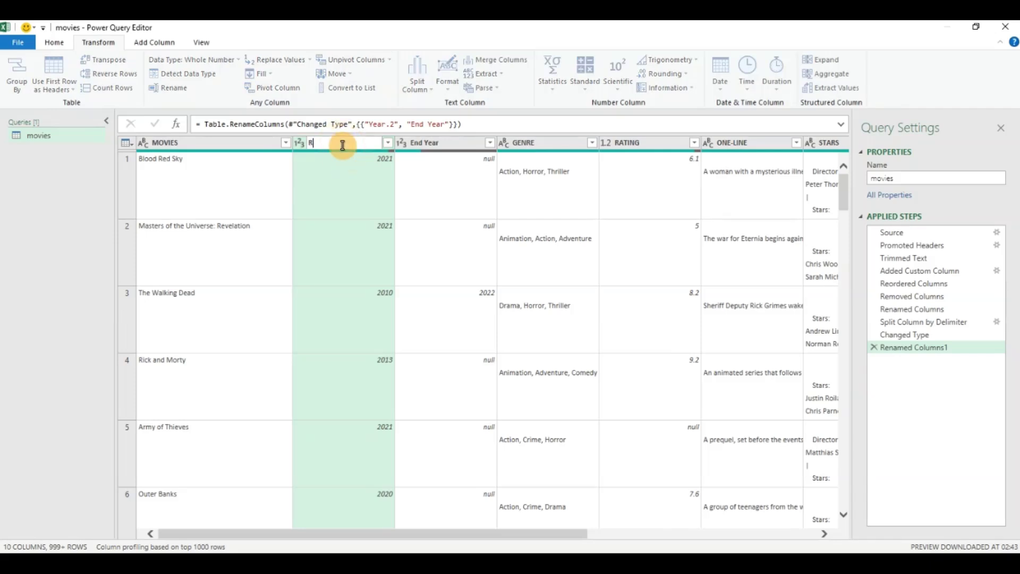
type("elease Year")
key("Return")
Step: Check the values in the Release Year column's filter list without applying a filter
left_click(387, 143)
mouse_move(381, 317)
left_mouse_down()
mouse_move(381, 462)
mouse_move(382, 312)
left_mouse_up()
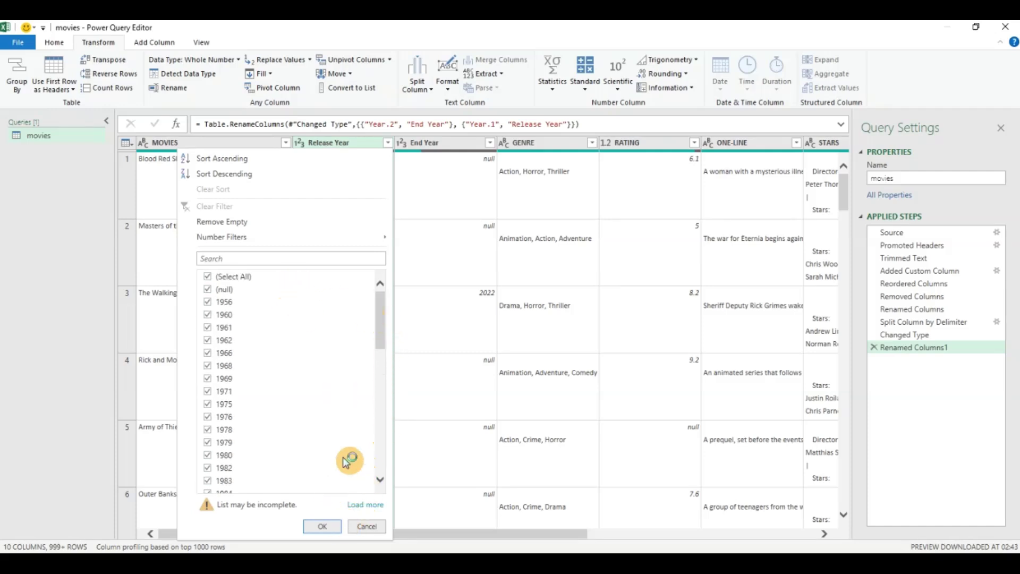
left_click(371, 528)
Step: Trim the extra whitespace from the text in the GENRE column
left_click_drag(417, 540, 487, 537)
left_click(422, 150)
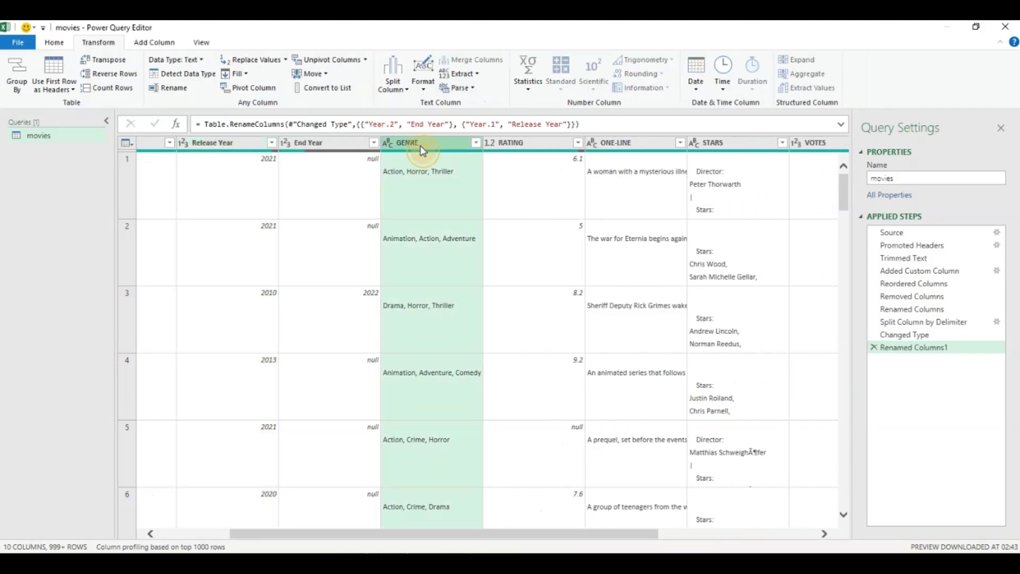
left_click(420, 93)
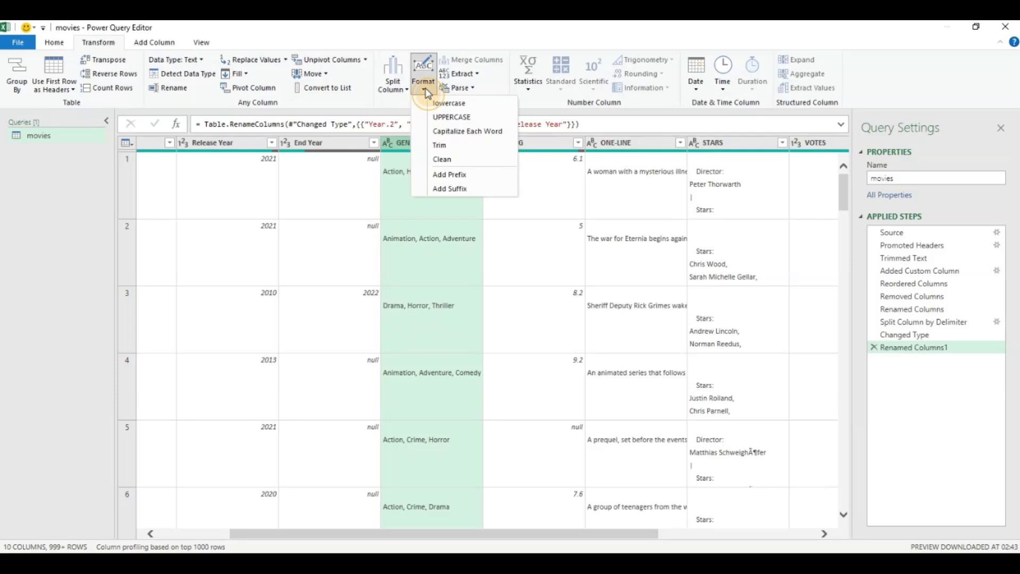
left_click(440, 146)
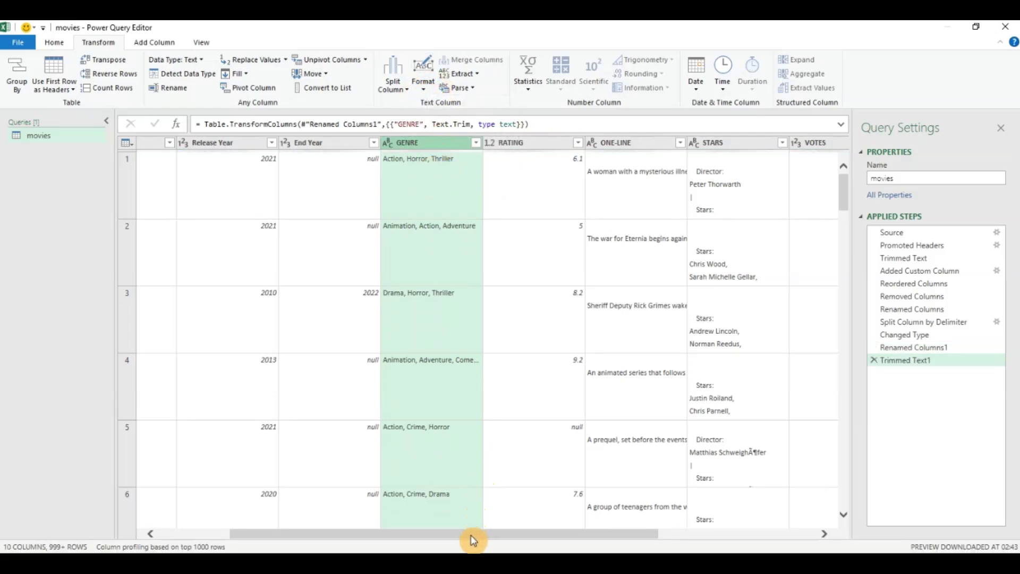
Step: Change the data type of the RATING column to Whole Number
left_click_drag(470, 534, 542, 538)
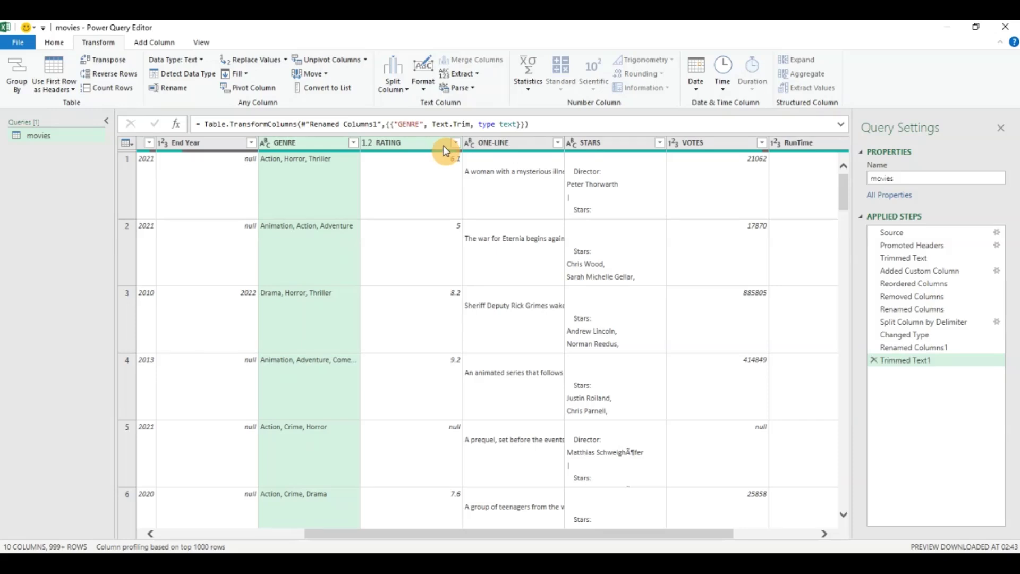
left_click(370, 147)
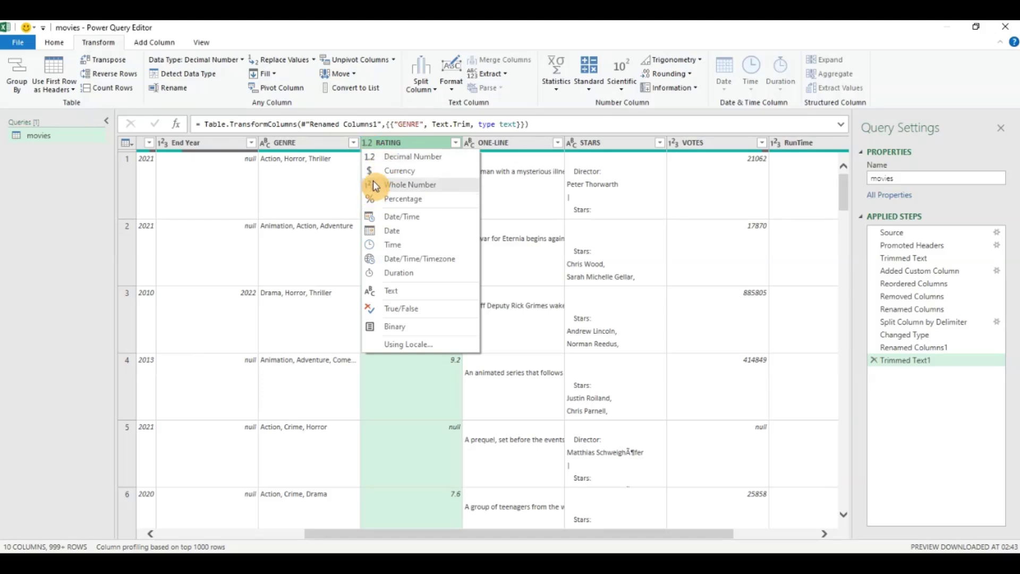
left_click(391, 187)
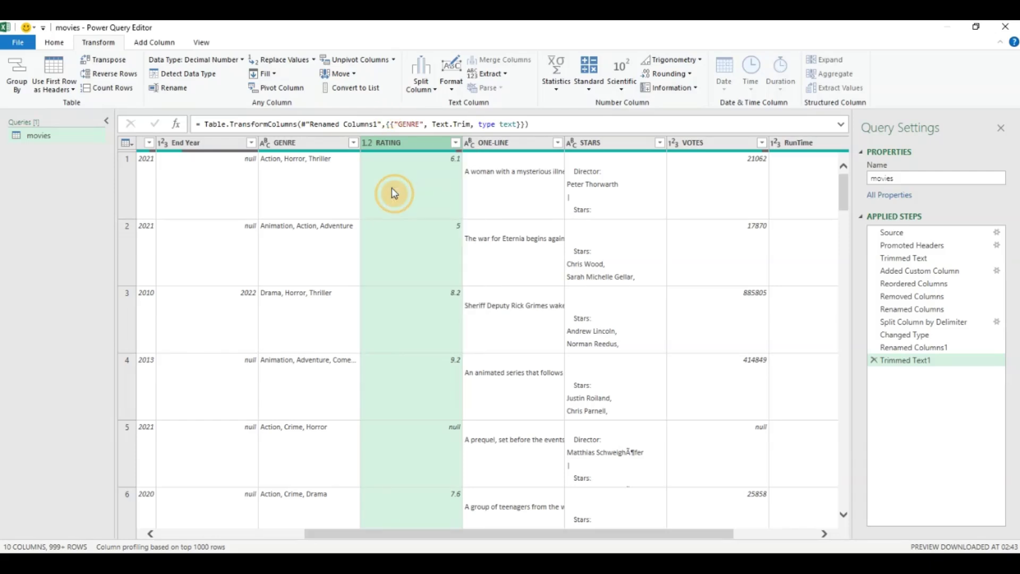
Step: Trim the extra whitespace from the text in the ONE-LINE column
left_click_drag(444, 532, 524, 532)
left_click(393, 149)
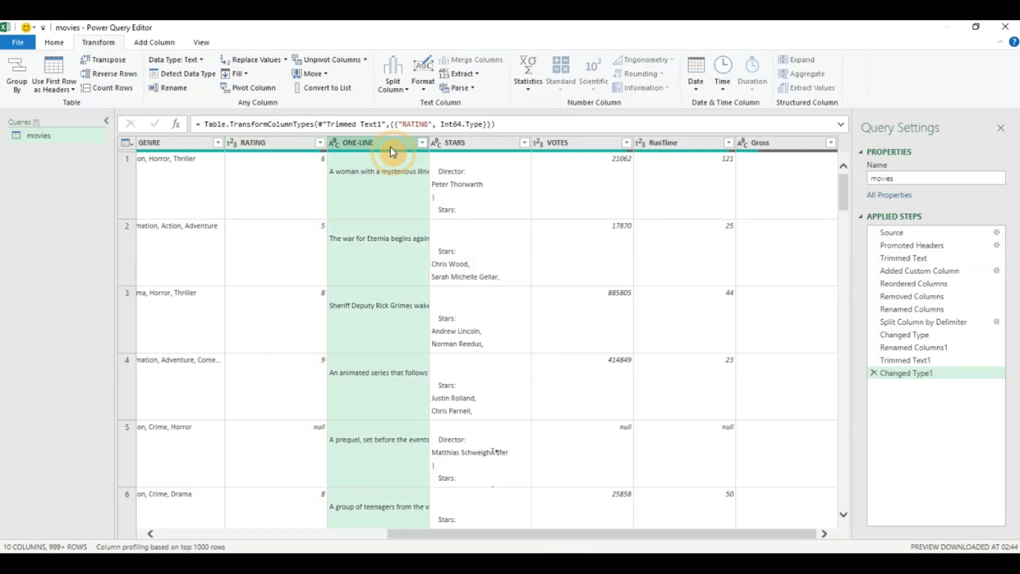
left_click(423, 85)
left_click(436, 146)
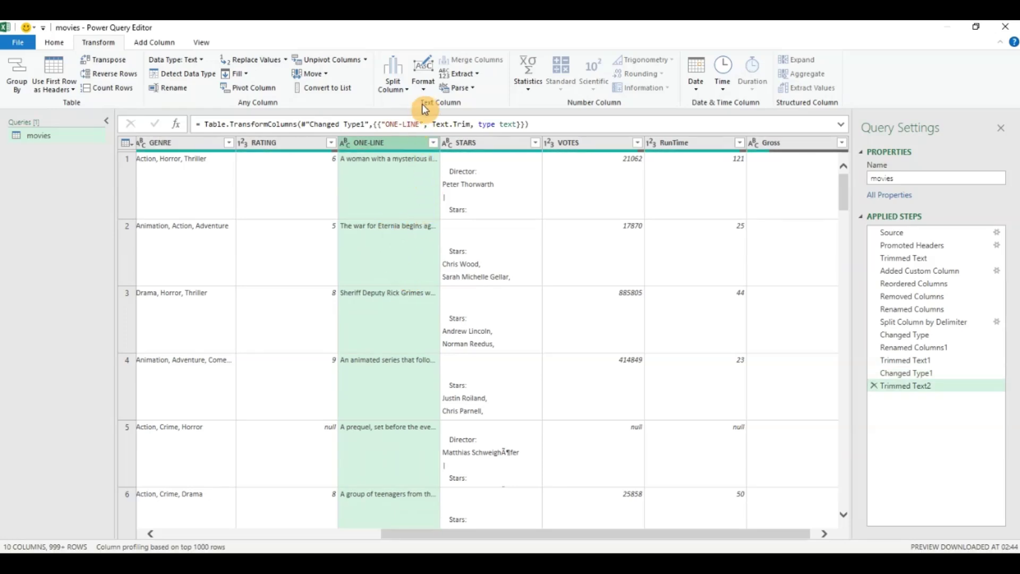
left_click(423, 90)
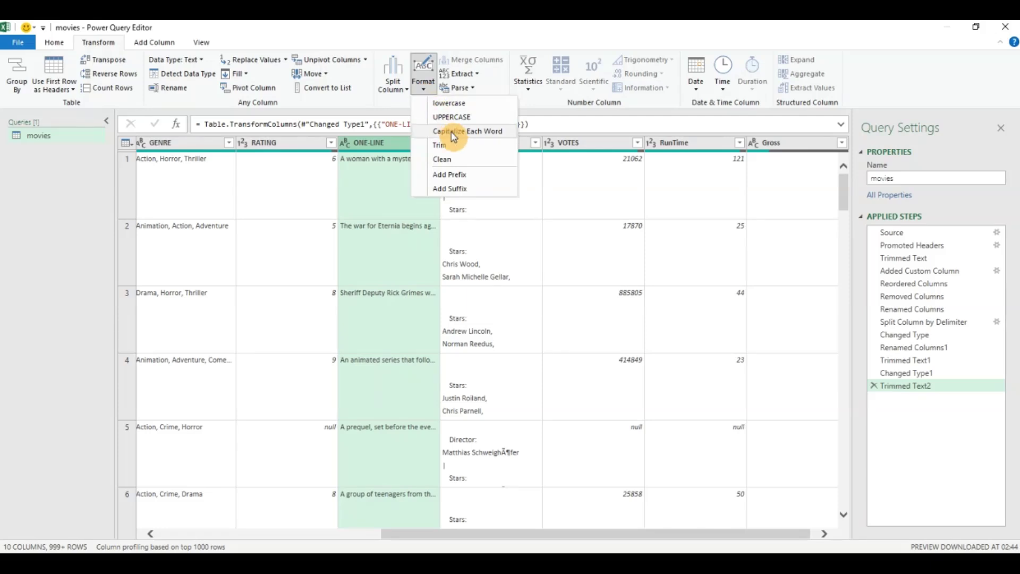
left_click(454, 41)
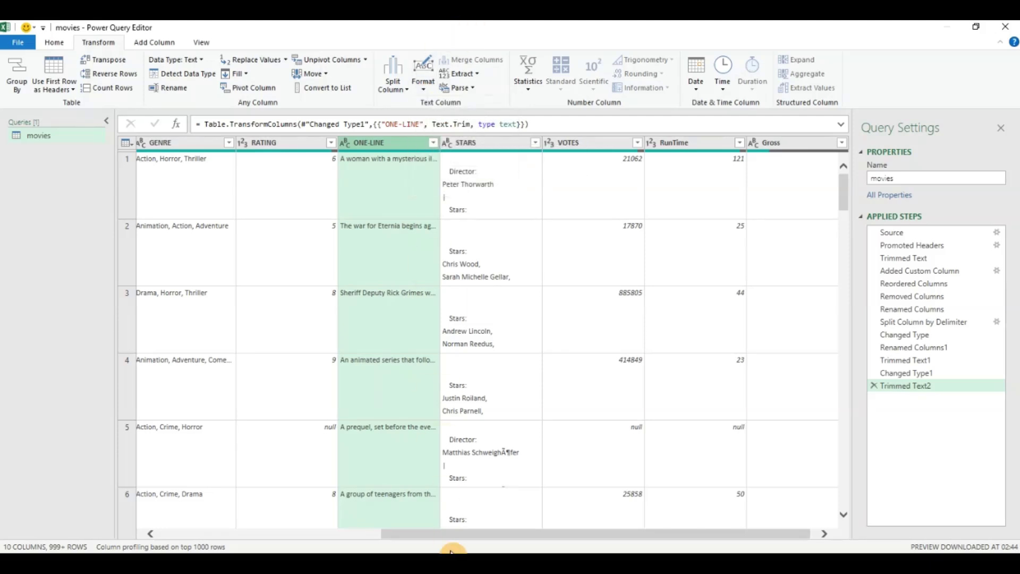
Step: Split the STARS column at each occurrence of the custom delimiter "Stars:"
left_click(446, 143)
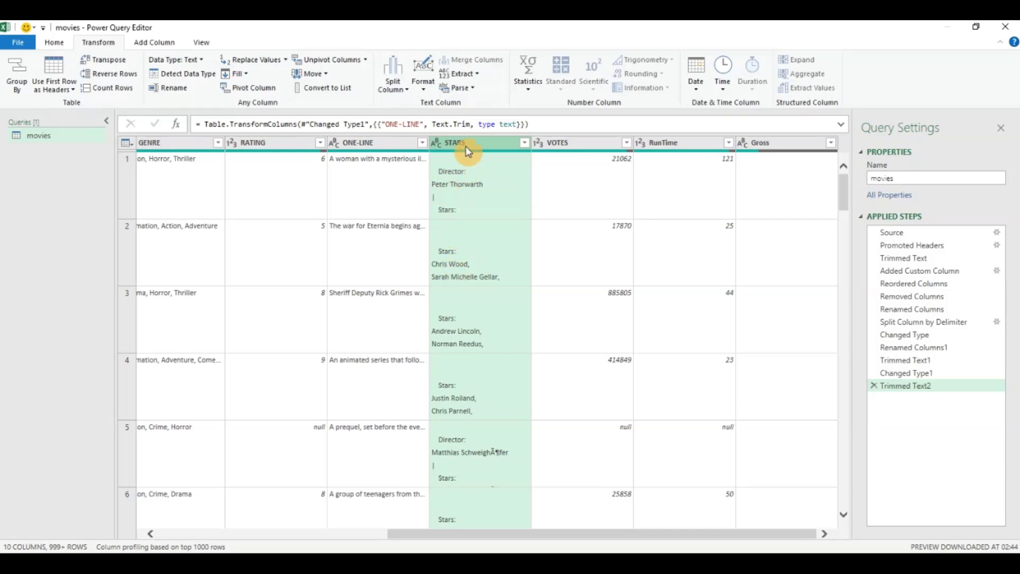
left_click(396, 94)
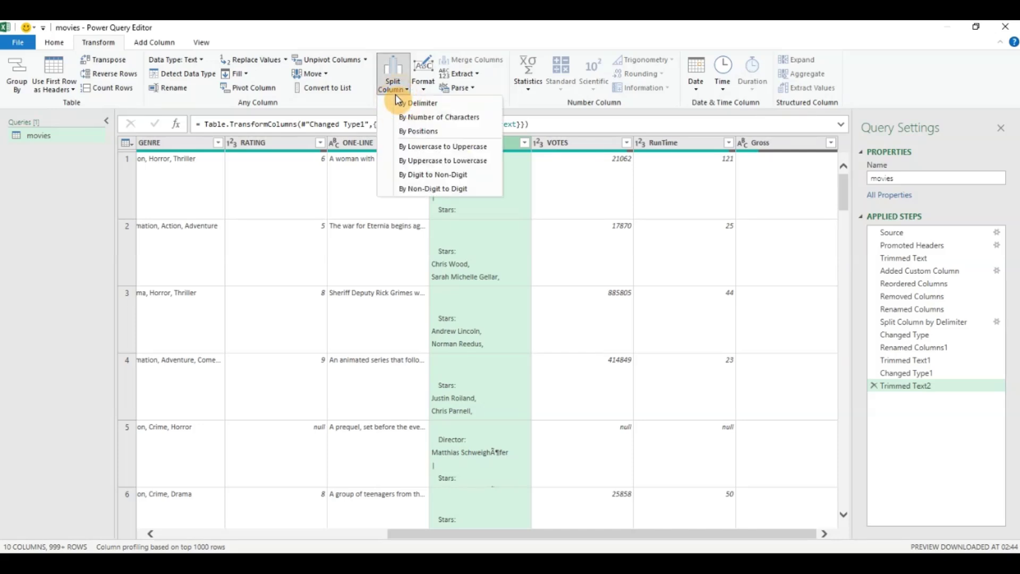
left_click(402, 102)
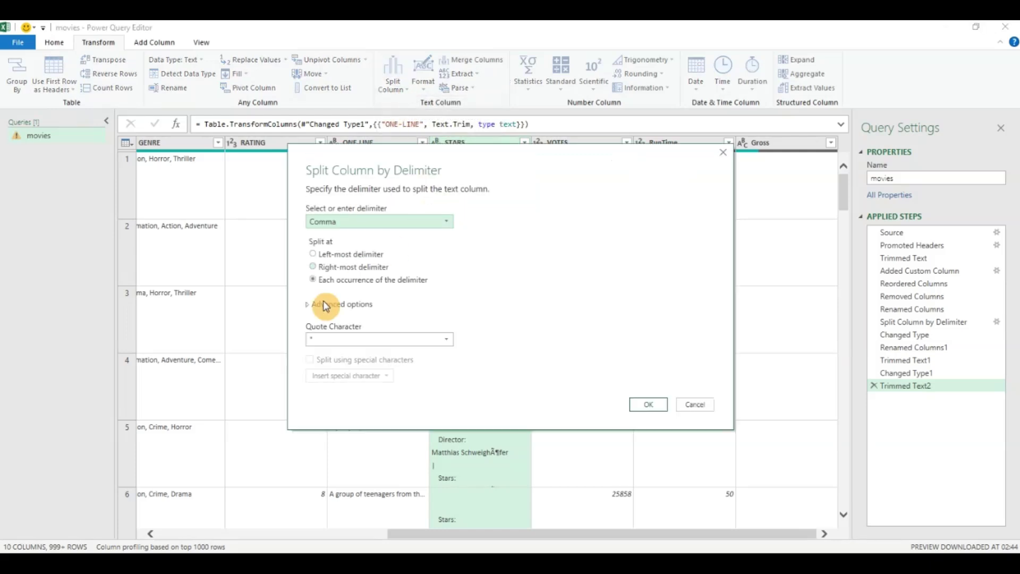
left_click(355, 227)
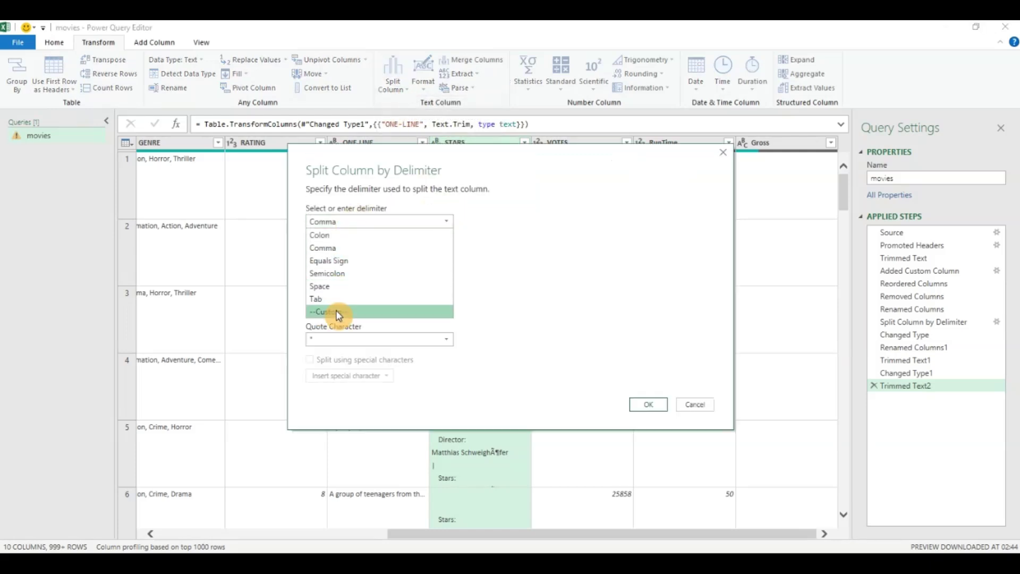
left_click(336, 311)
left_click(335, 236)
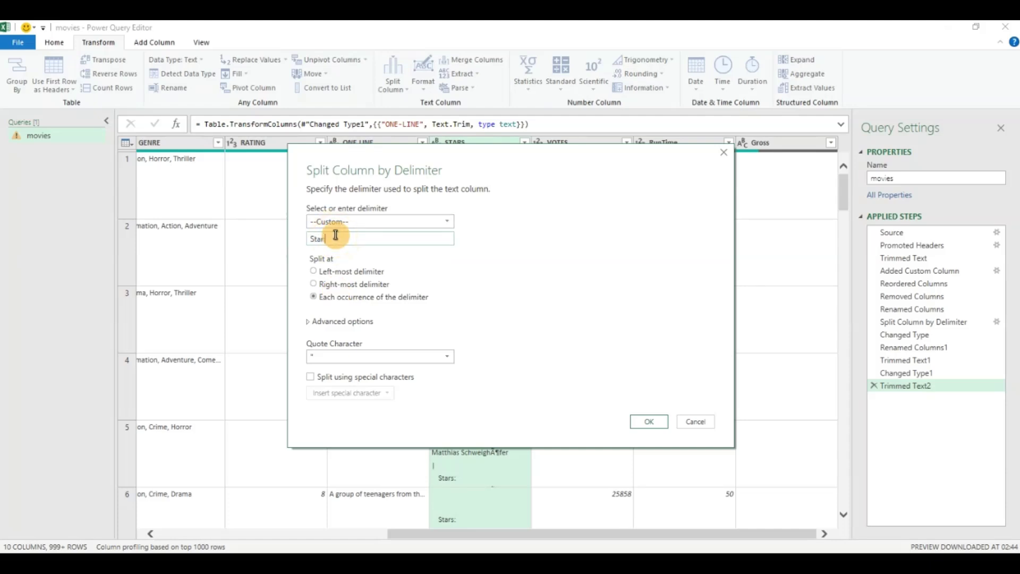
type("Star")
left_click(325, 240)
type("s:")
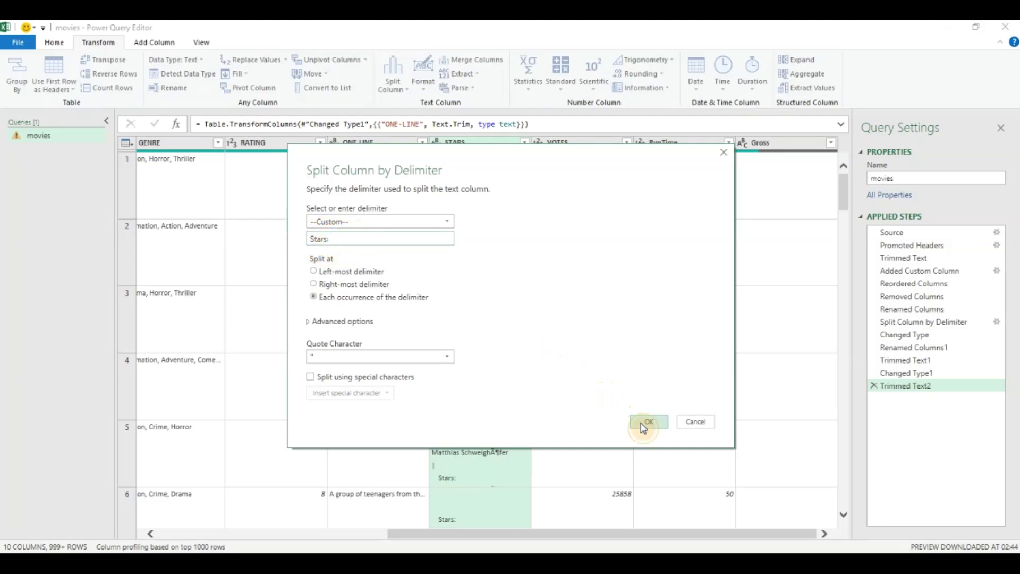
left_click(648, 422)
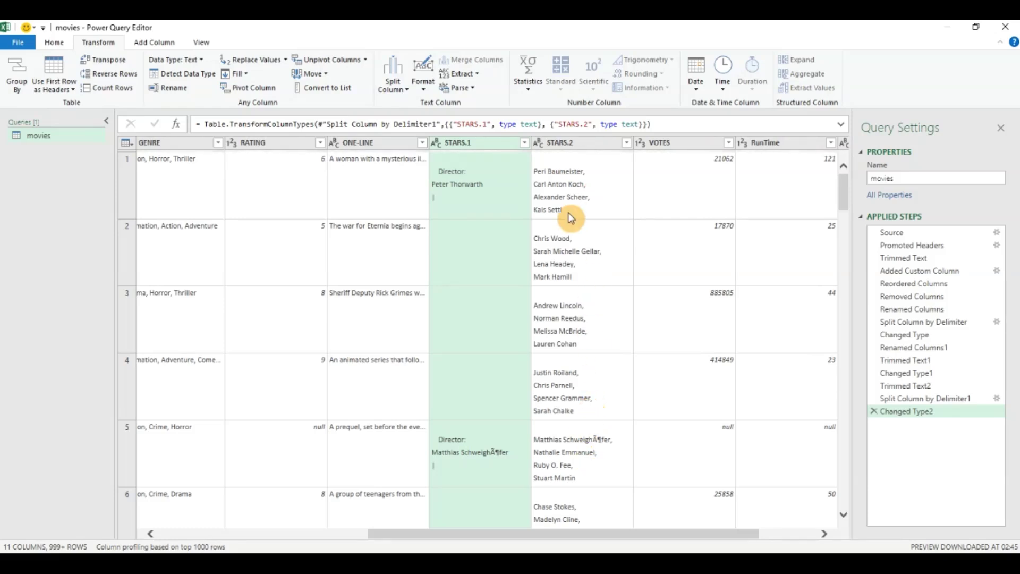
Step: Rename the STARS.2 column to Actors and trim the whitespace from its text
double_click(579, 145)
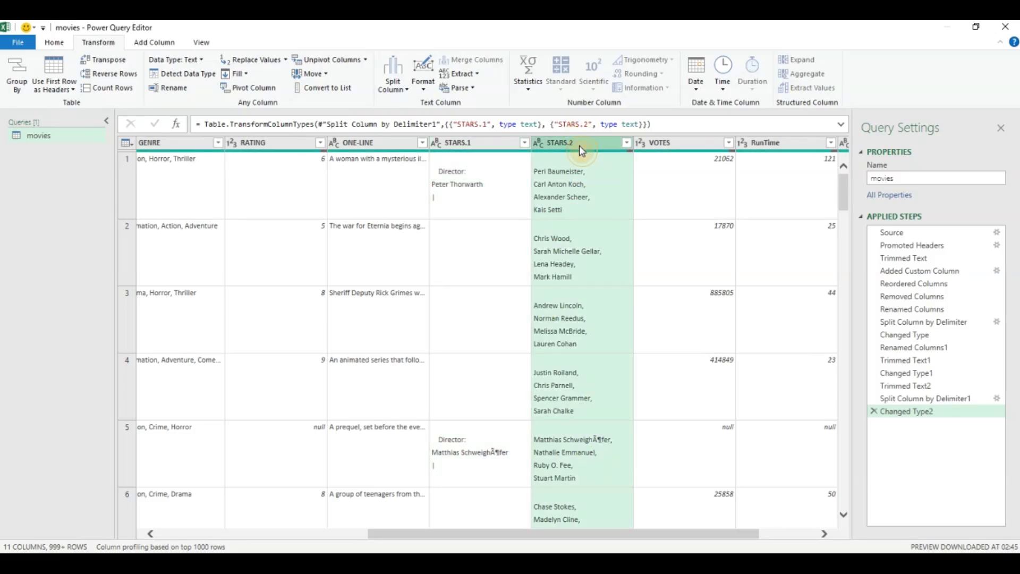
type("ACto")
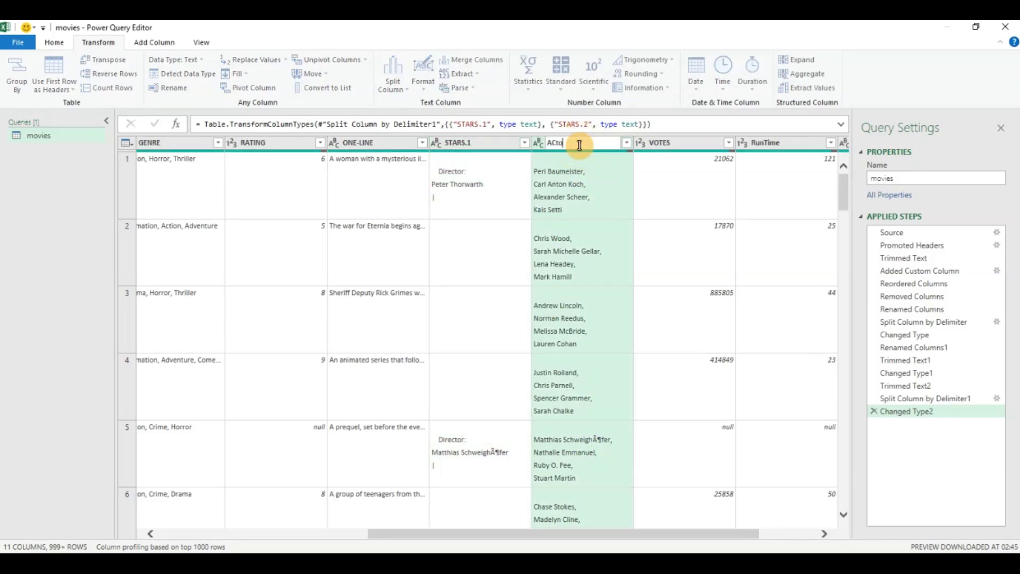
type("r")
key("BackSpace")
key("BackSpace")
type("tors")
key("Return")
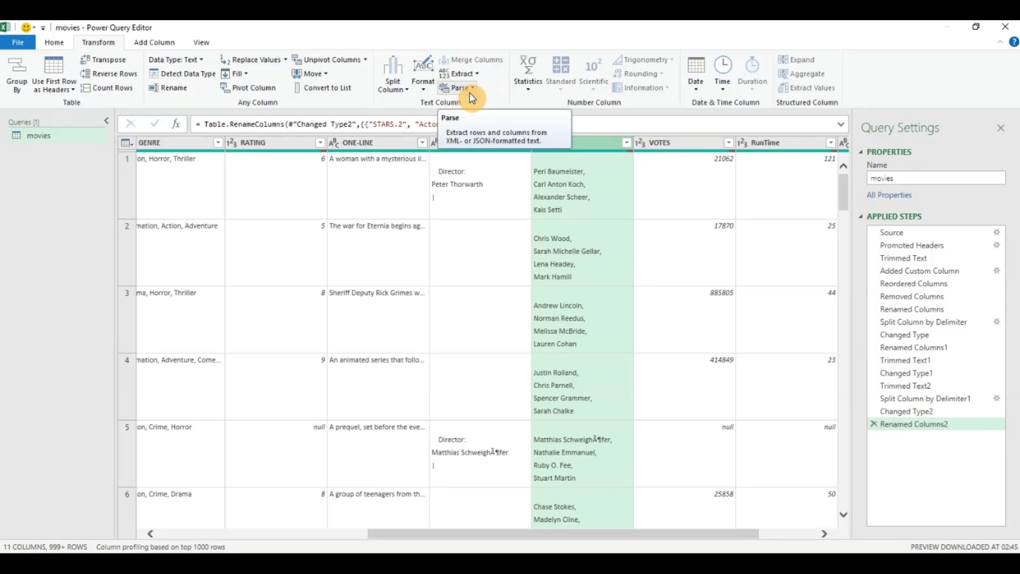
left_click(427, 90)
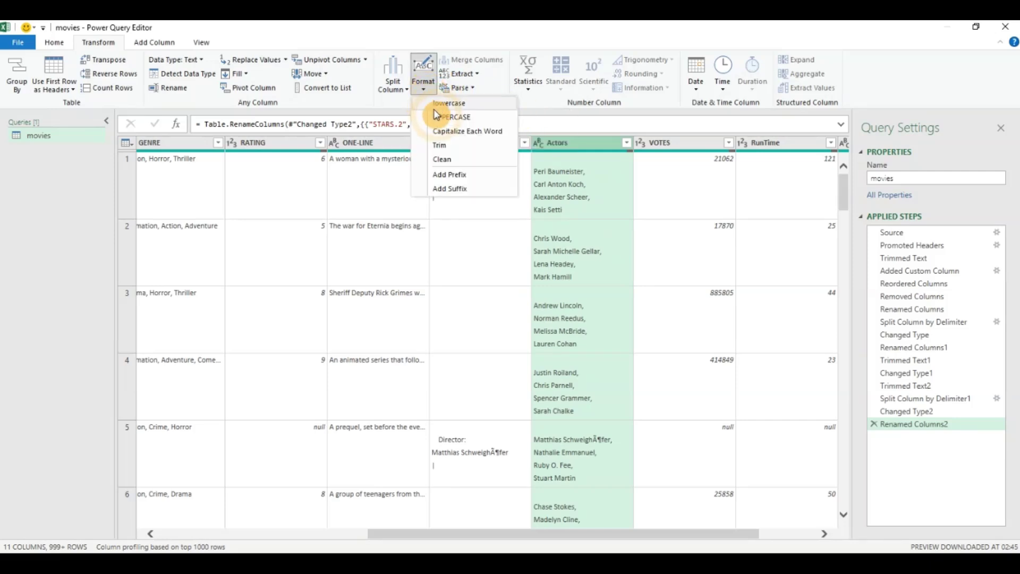
left_click(444, 146)
Step: Rename the STARS.1 column to Directors
left_click(473, 146)
double_click(472, 147)
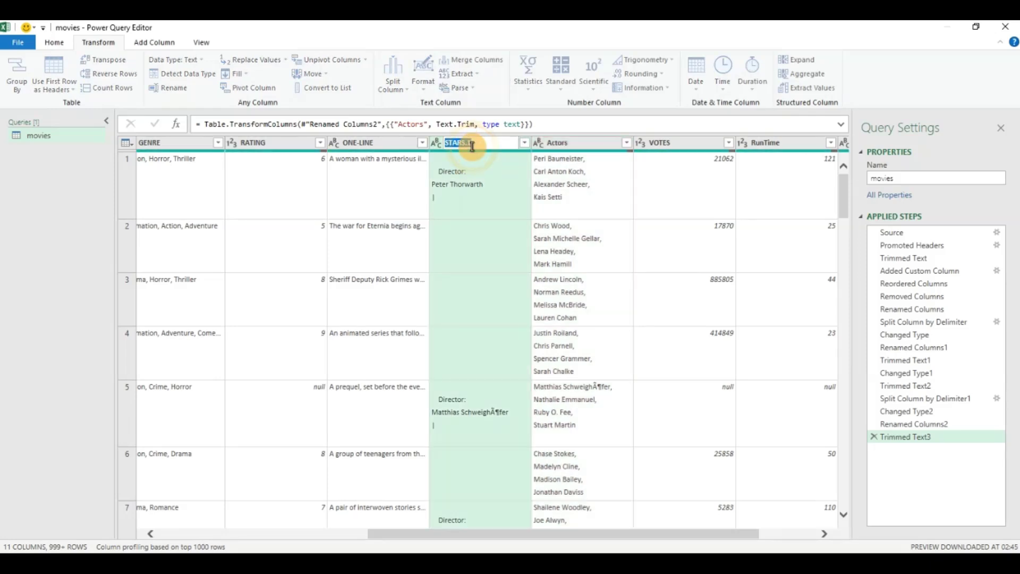
type("Directors")
key("Return")
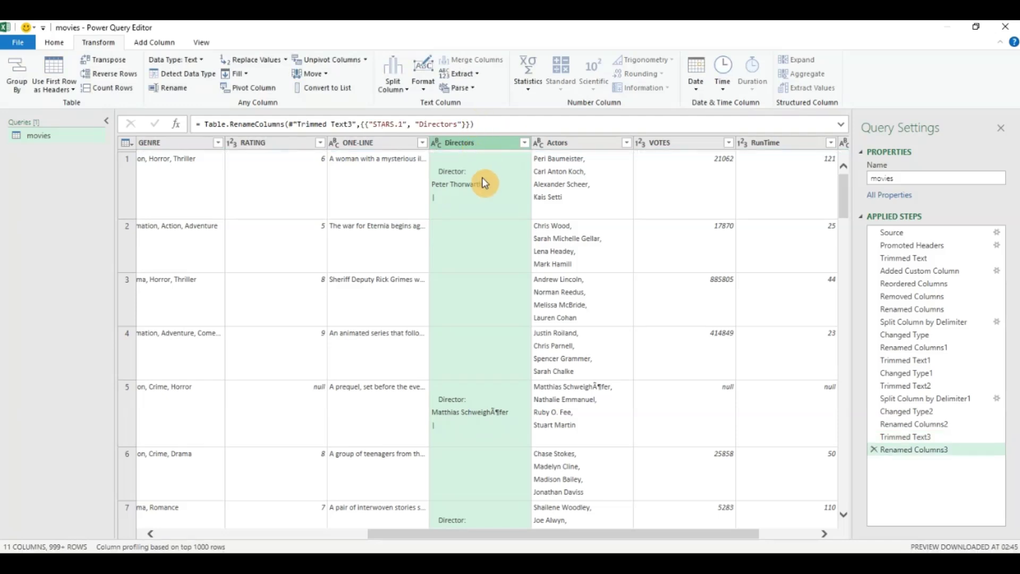
Step: Extract the text after the delimiter "Director:" in the Directors column
left_click(474, 77)
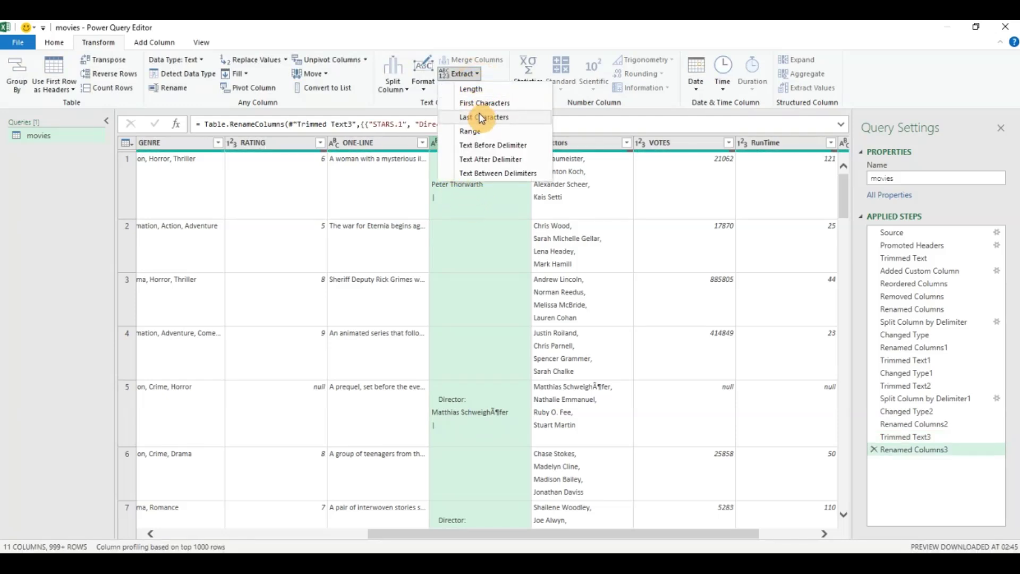
left_click(484, 159)
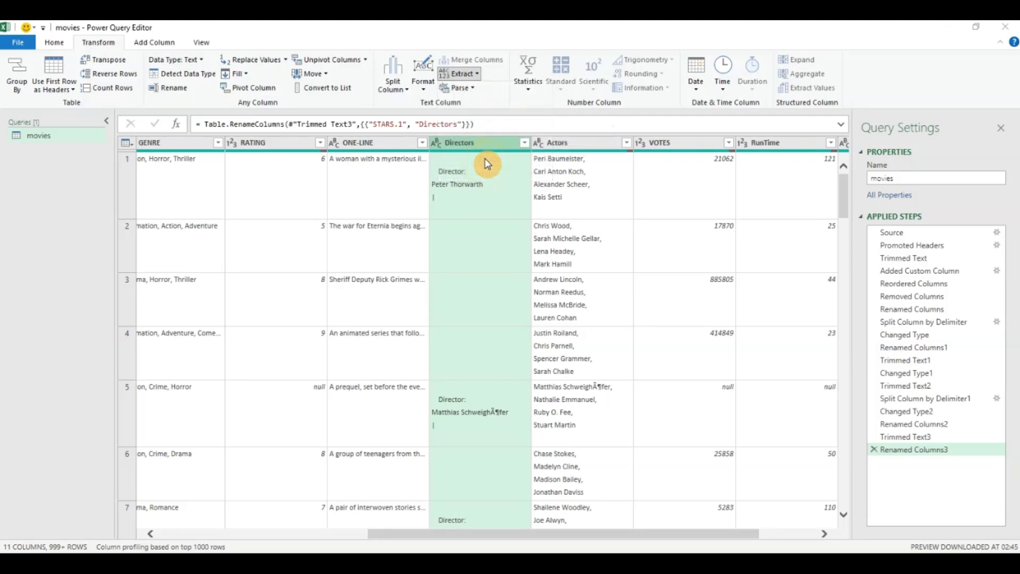
left_click(315, 285)
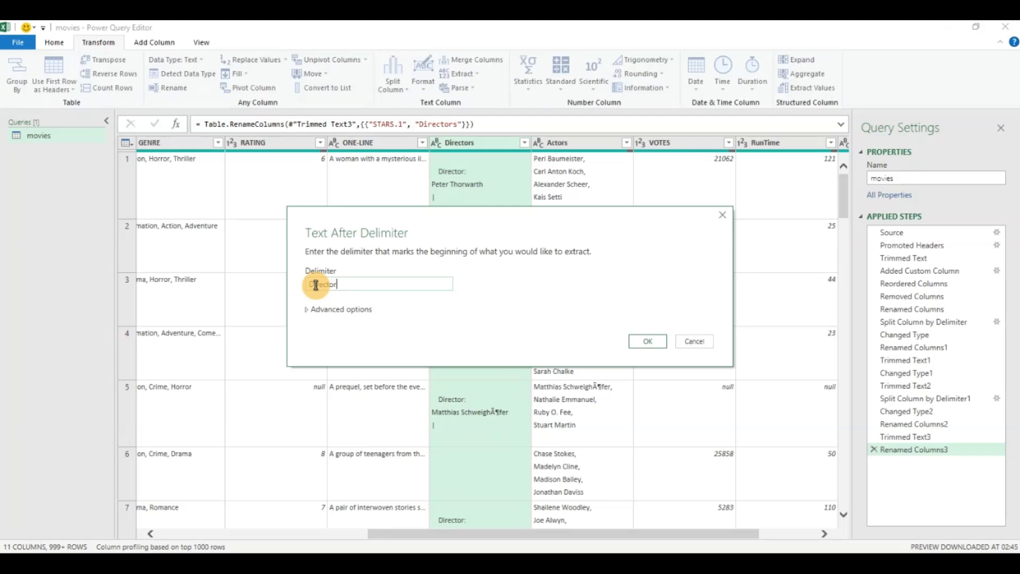
left_click(651, 341)
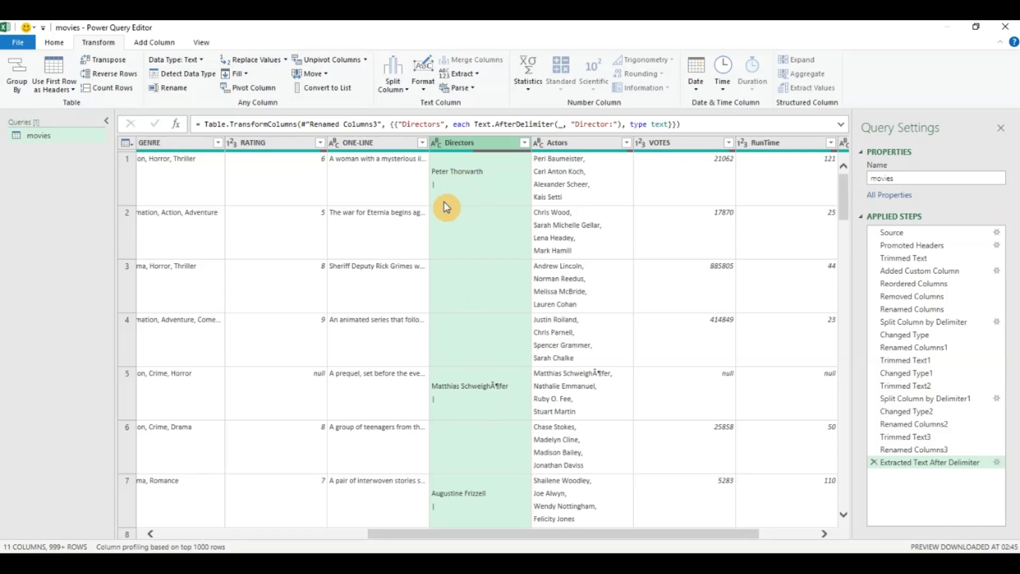
Step: Replace the "|" character with nothing in the Directors column
left_click(63, 43)
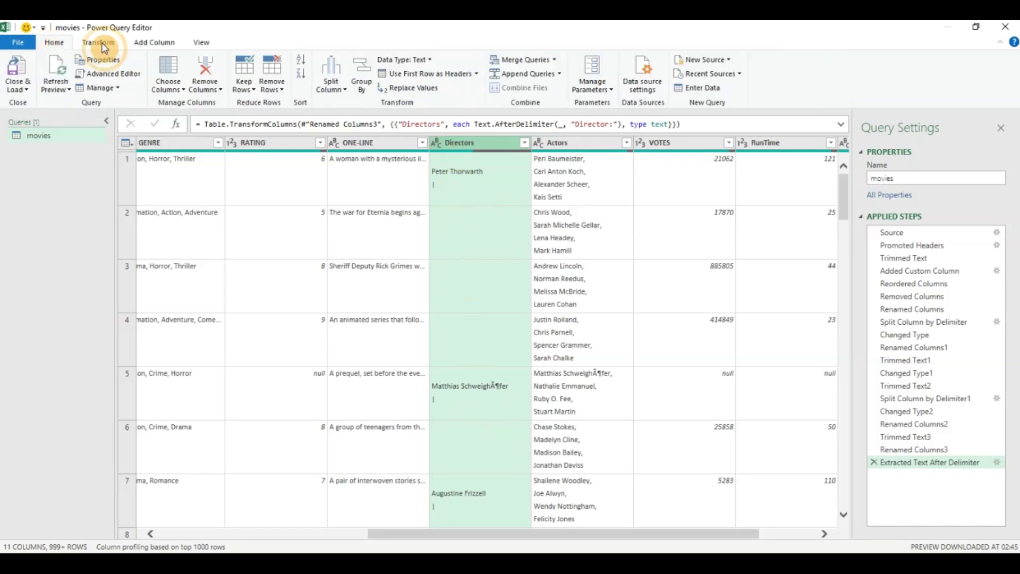
left_click(437, 92)
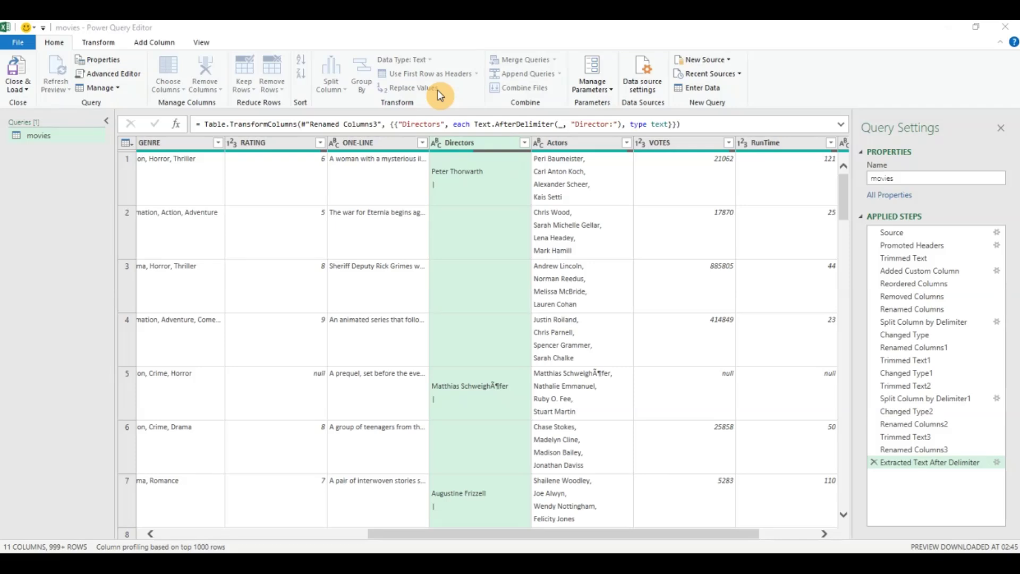
left_click(347, 268)
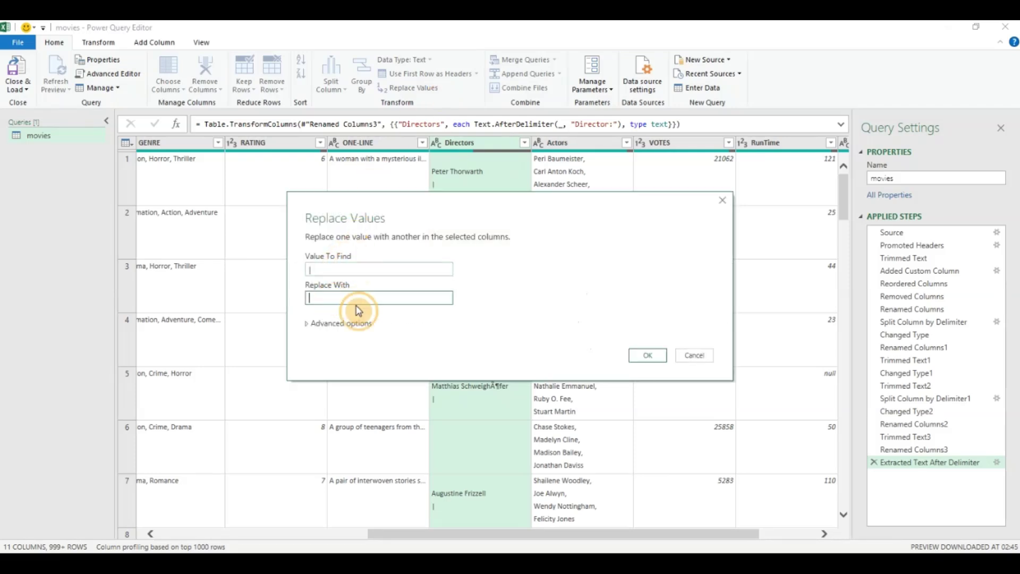
left_click(648, 355)
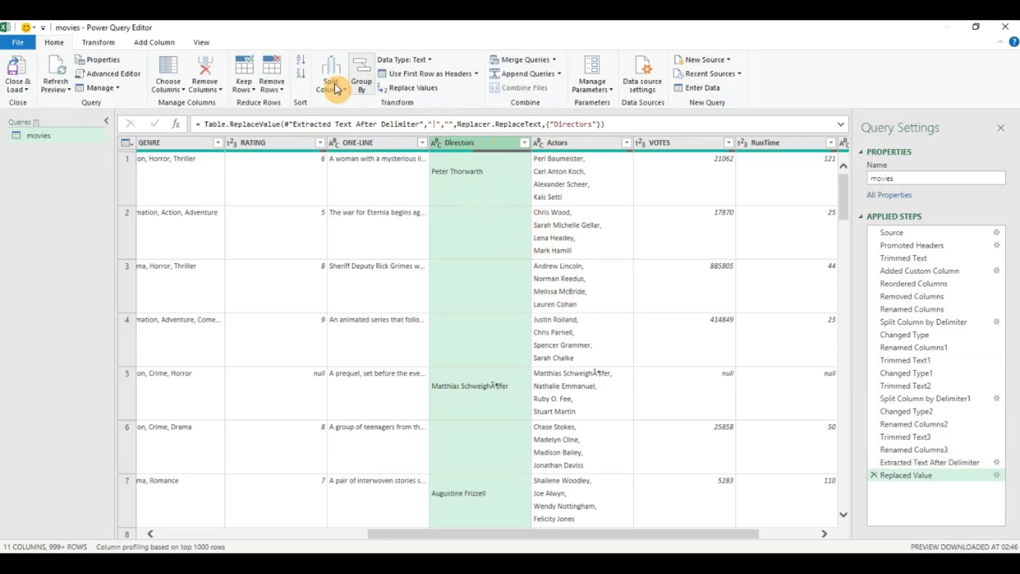
Step: Trim the extra whitespace from the text in the Directors column
left_click(95, 45)
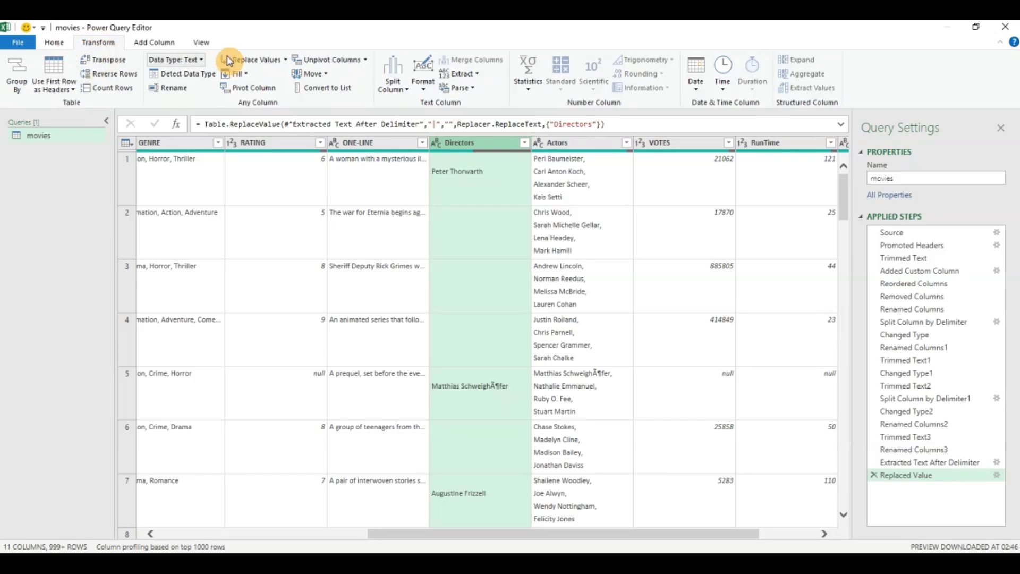
left_click(422, 90)
left_click(434, 143)
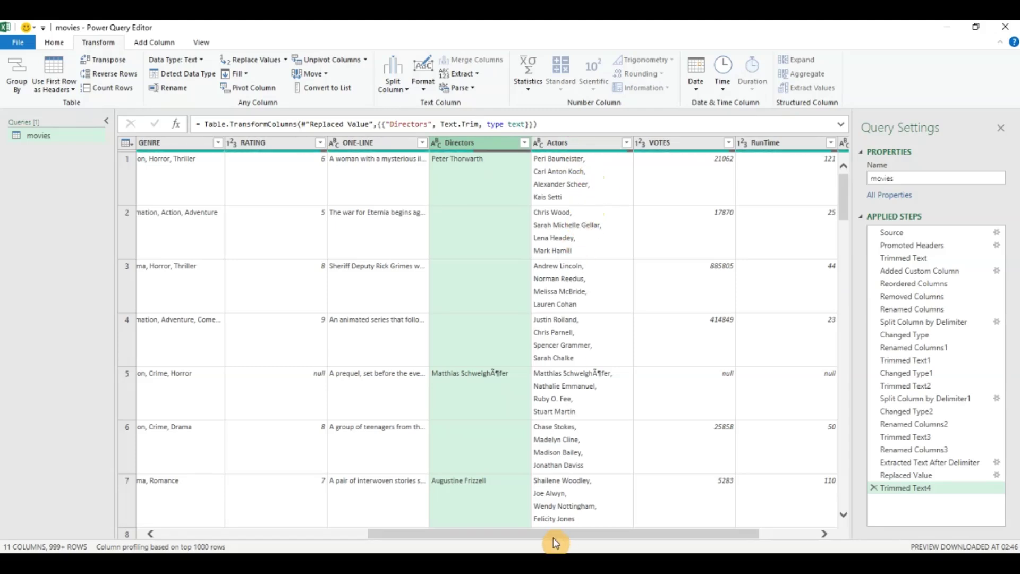
Step: Check the distinct values in the Gross column and extract the text between the delimiters "$" and "M" there
scroll(554, 534, "right", 3)
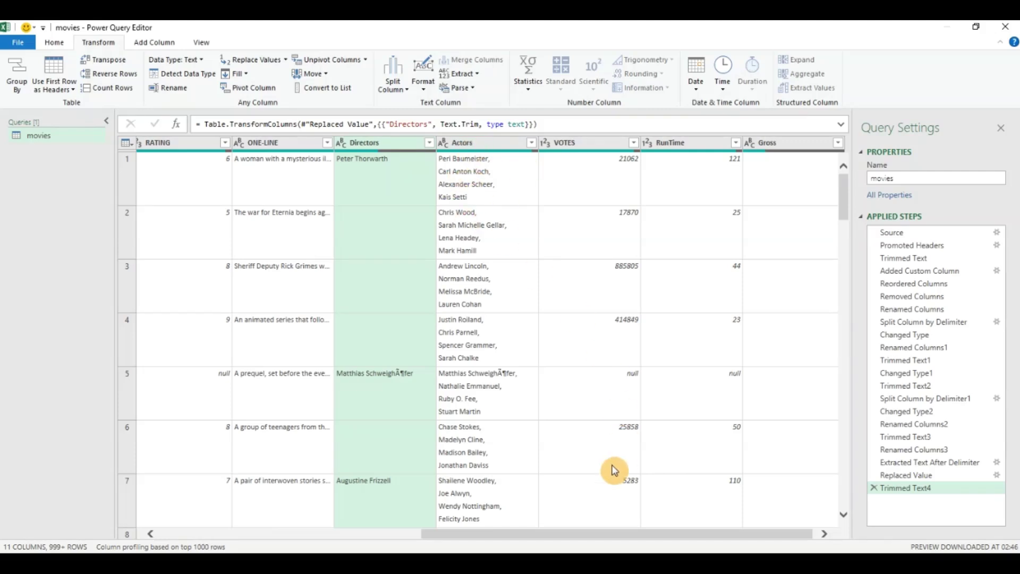
left_click_drag(541, 540, 610, 540)
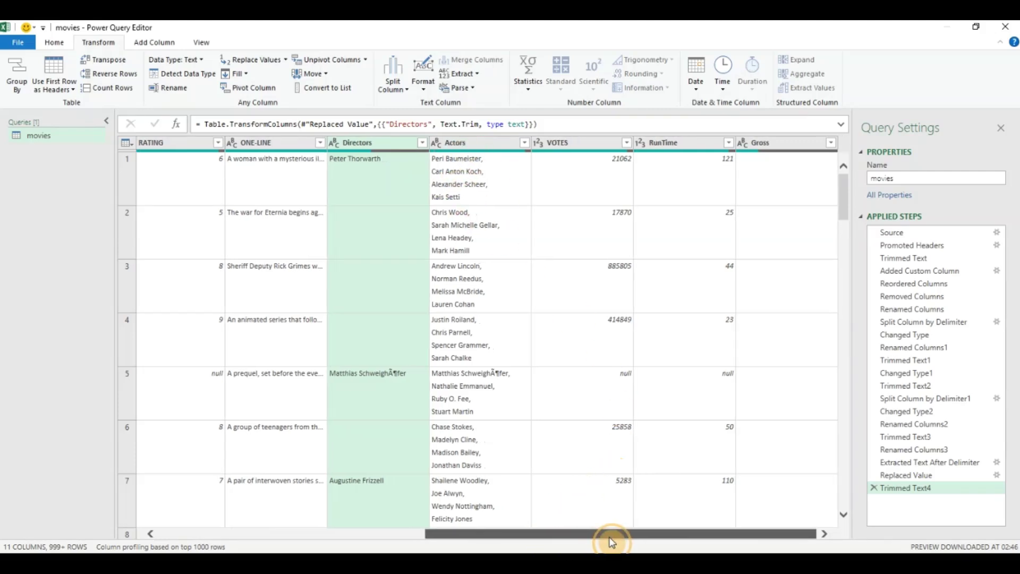
left_click(569, 148)
left_click(671, 145)
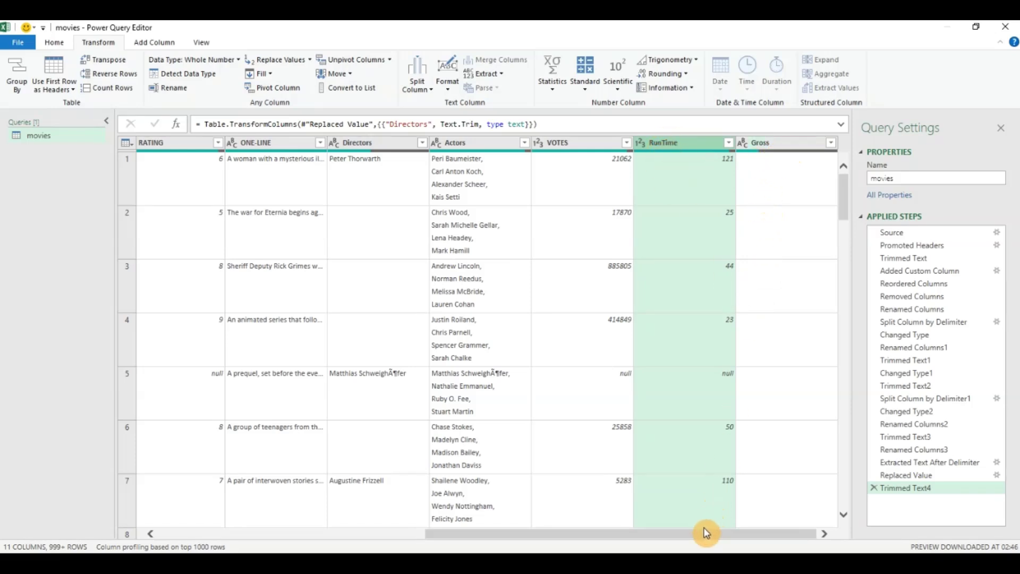
left_click(831, 144)
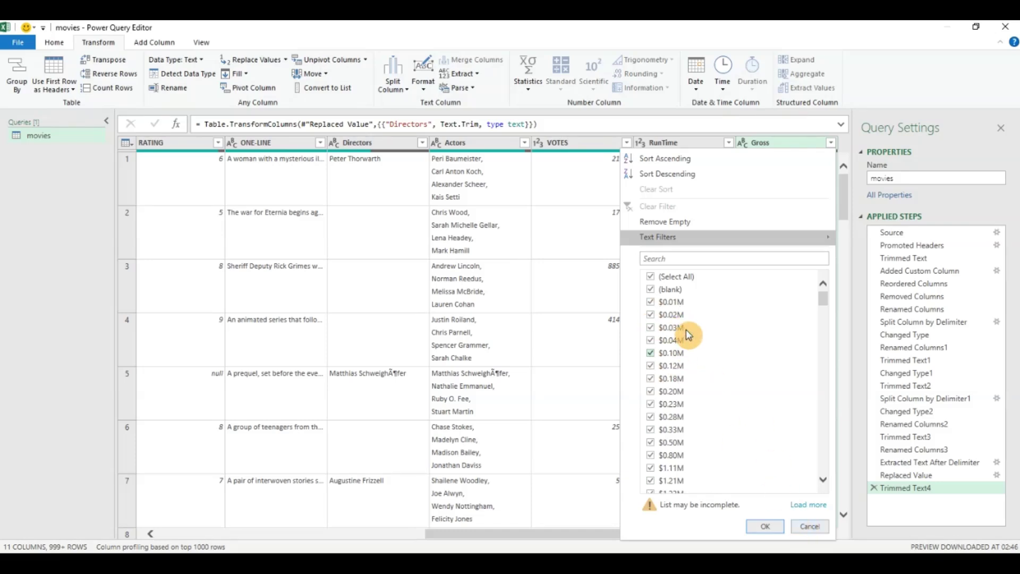
left_click(809, 527)
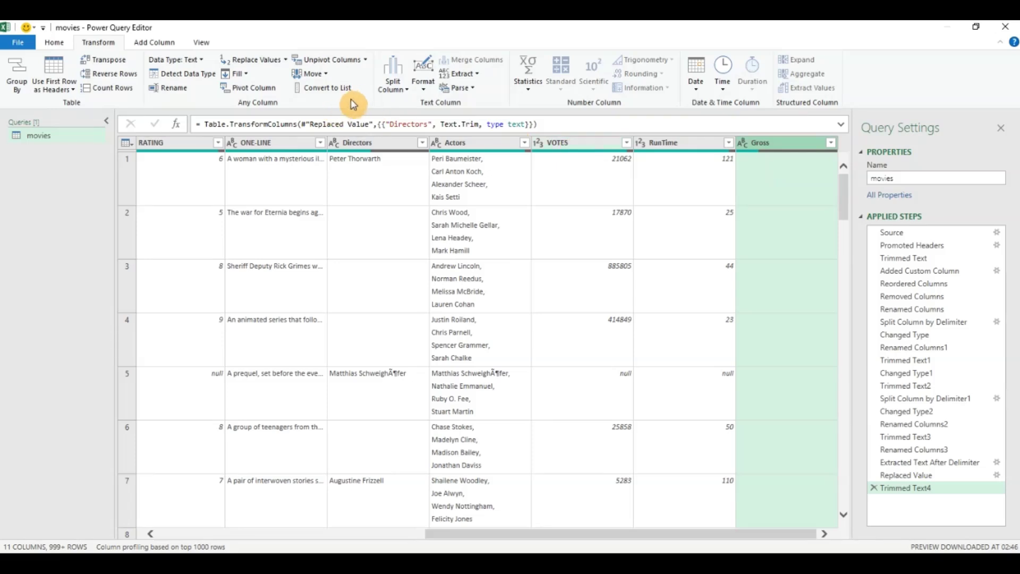
left_click(461, 73)
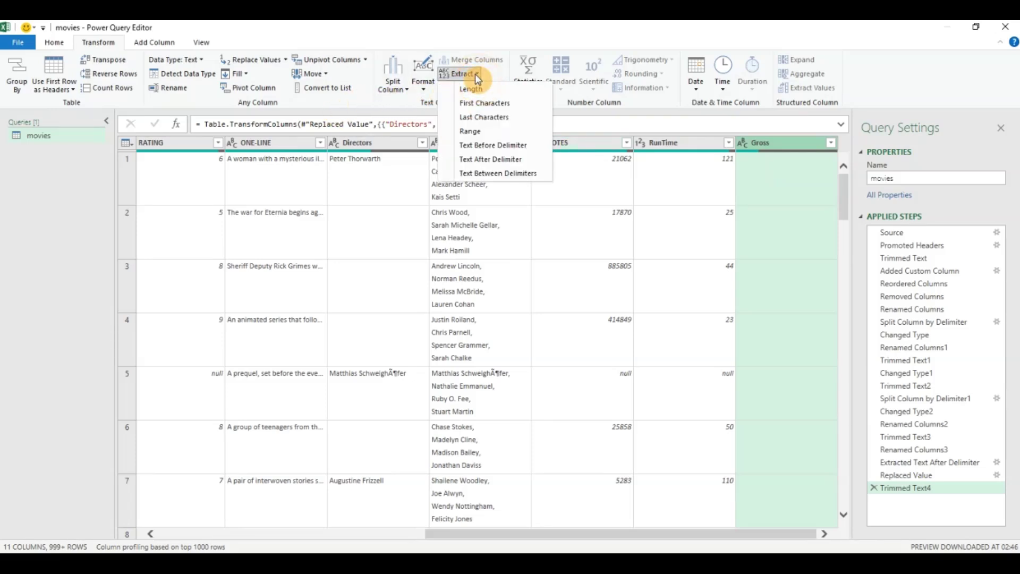
left_click(487, 171)
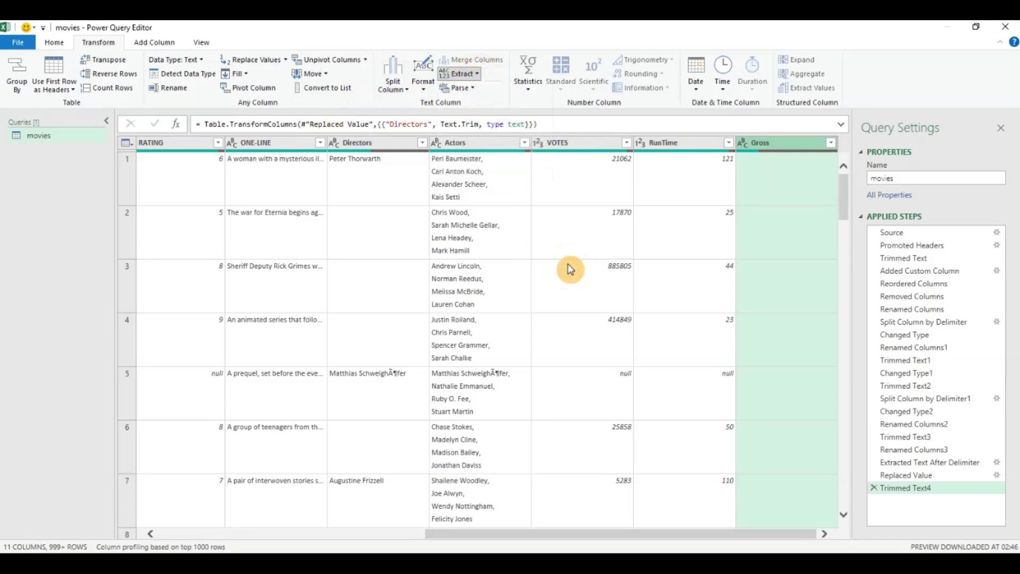
left_click(330, 268)
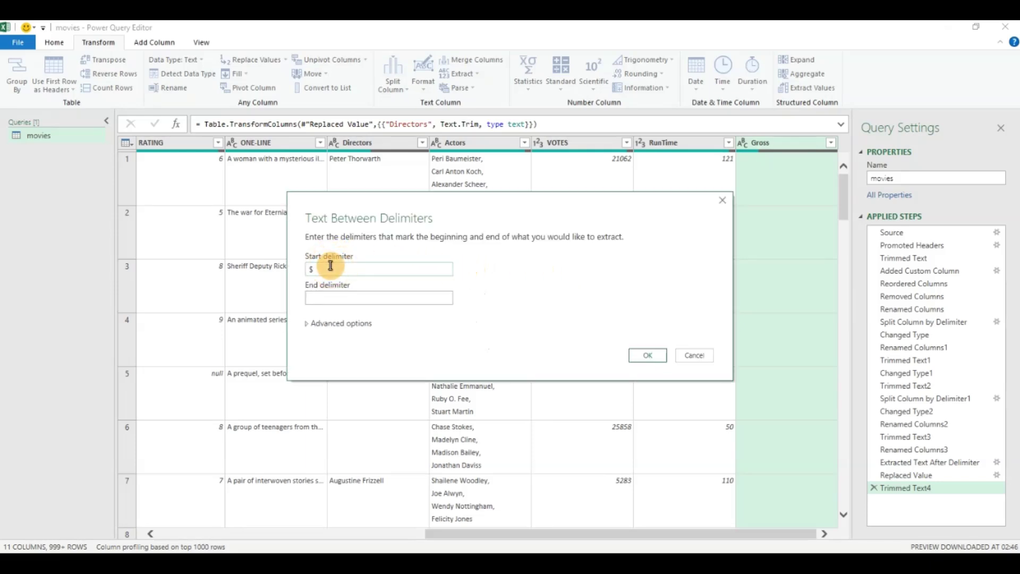
left_click(331, 297)
left_click(655, 356)
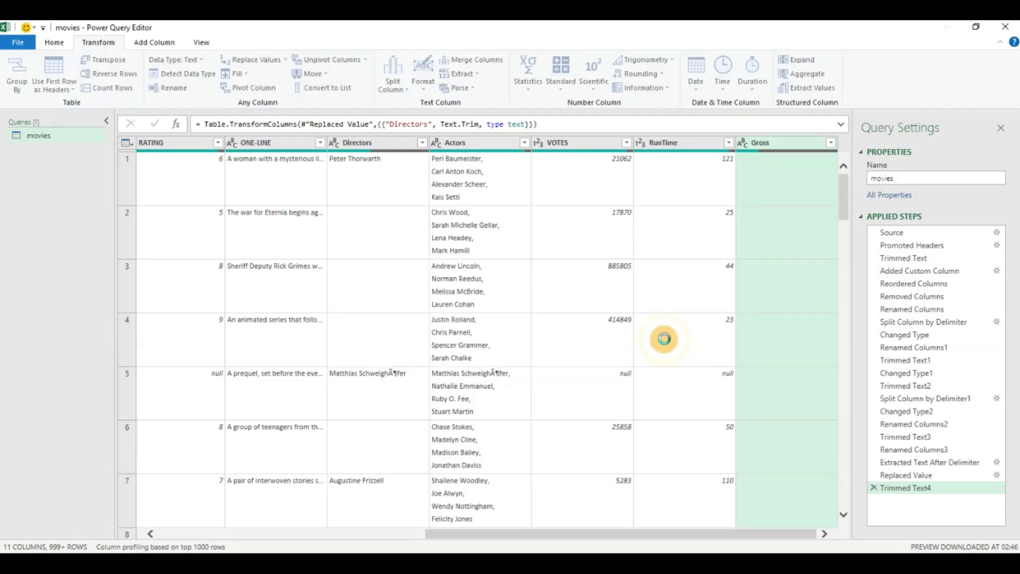
Step: Review the extracted Gross values and change the Gross column's data type to Whole Number
left_click_drag(627, 534, 662, 535)
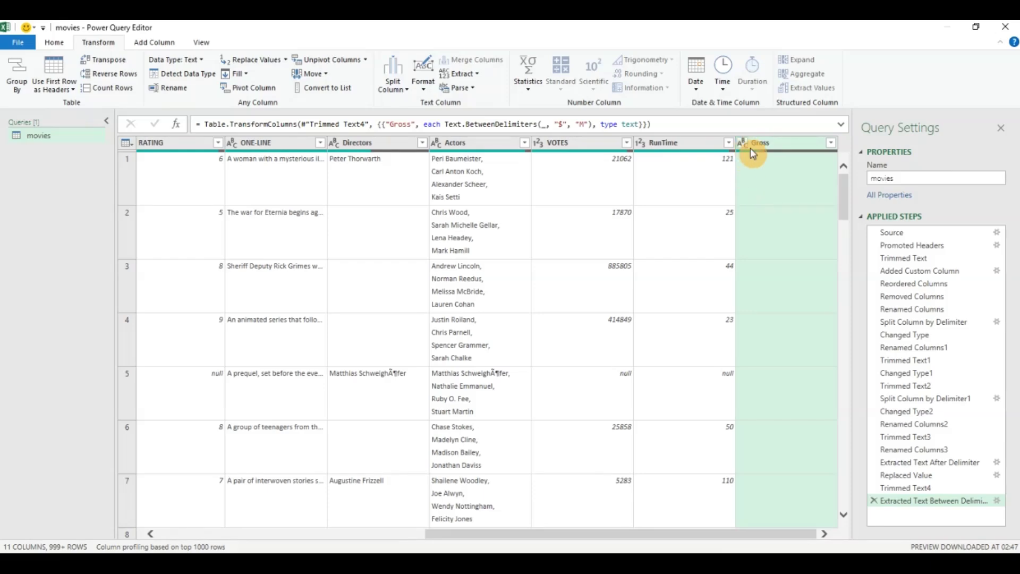
left_click_drag(834, 195, 847, 154)
left_click(832, 143)
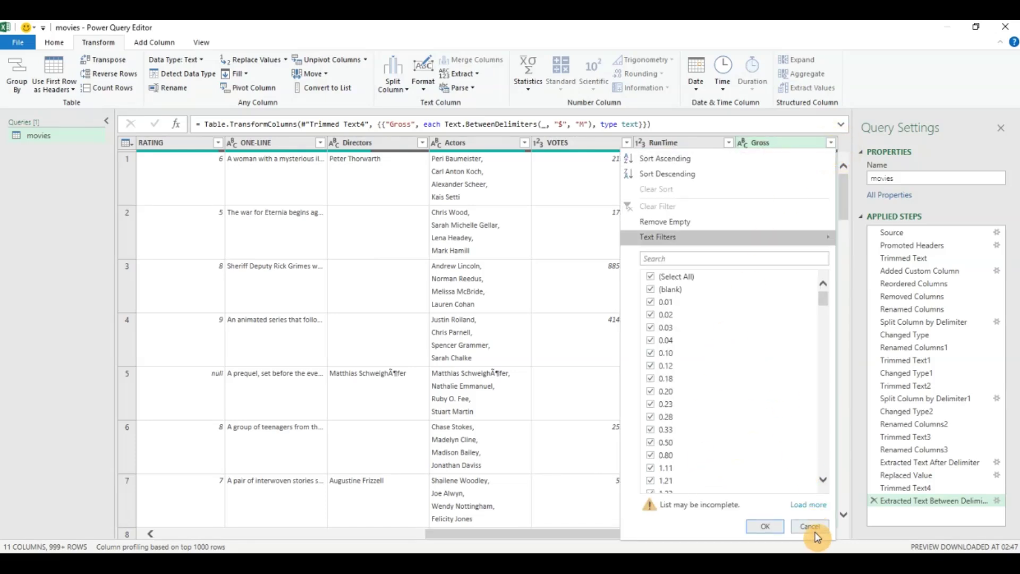
left_click(814, 526)
left_click(742, 142)
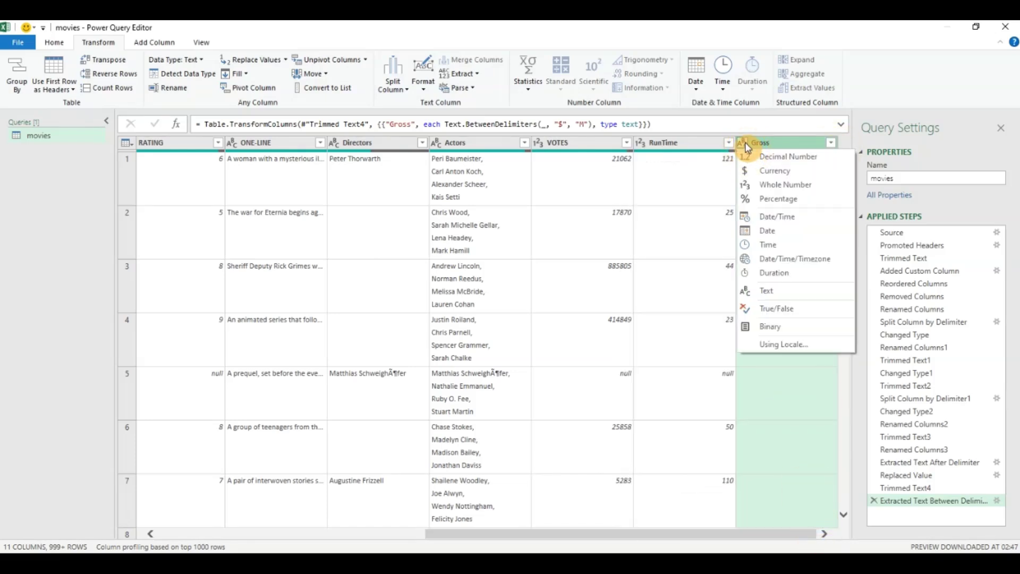
left_click(763, 184)
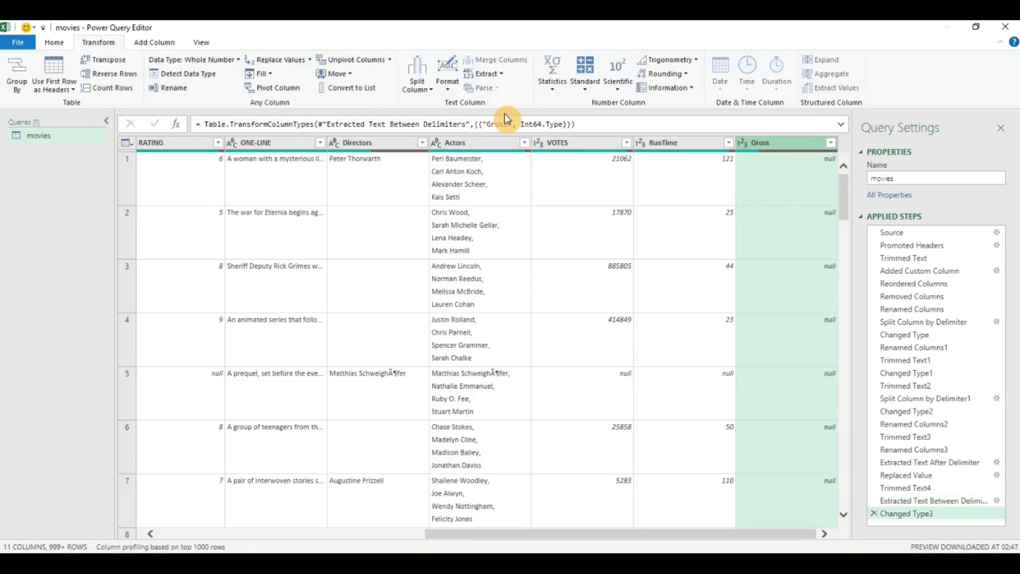
Step: Replace the null values in the Gross column with 0
left_click(505, 75)
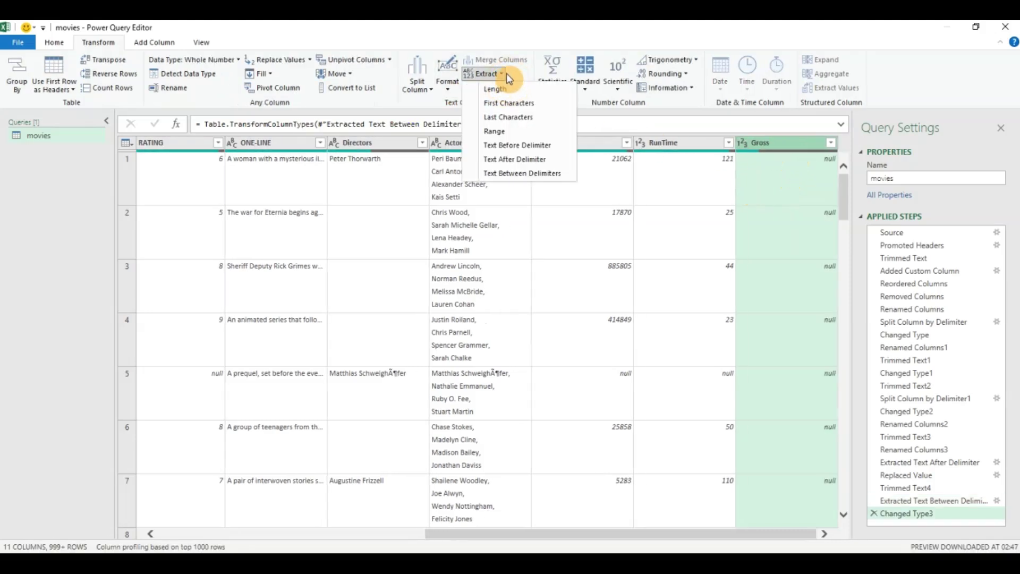
left_click(504, 75)
left_click(55, 43)
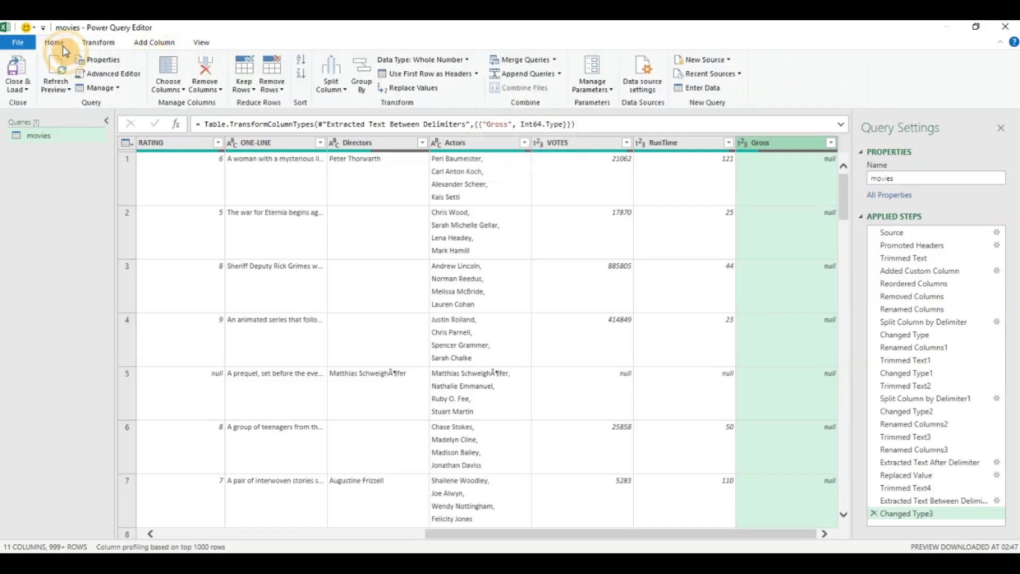
left_click(428, 89)
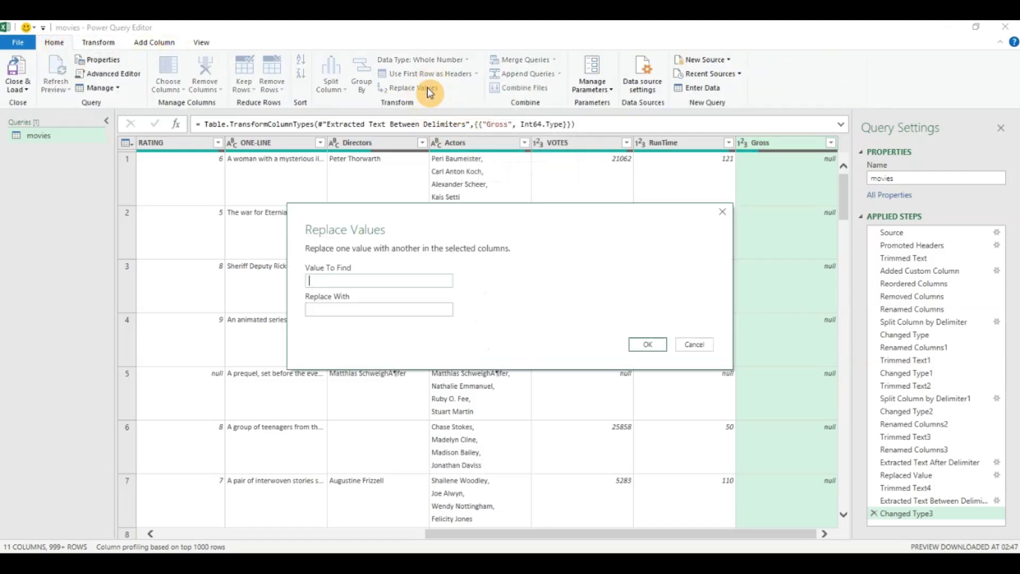
type("null")
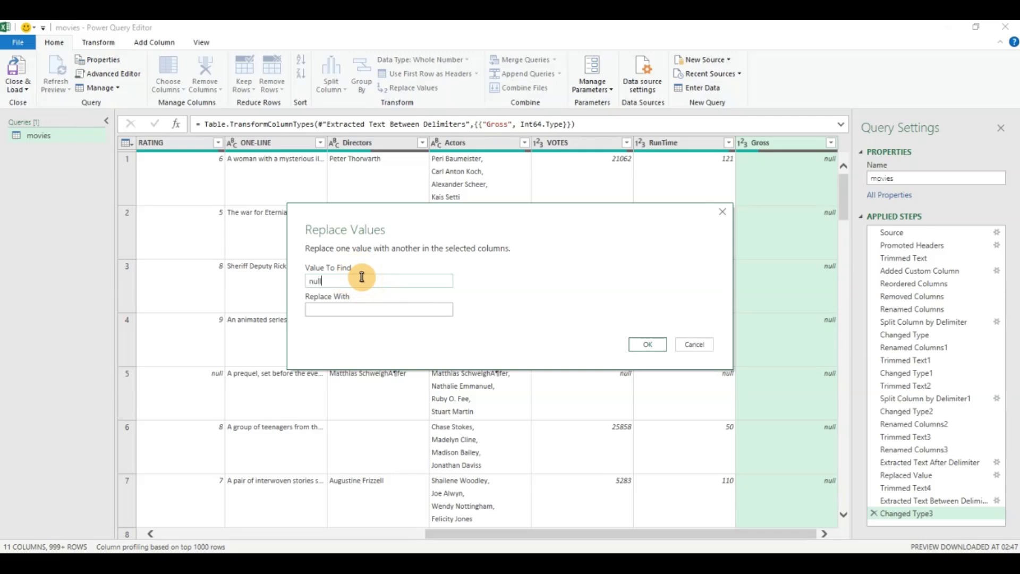
left_click(361, 307)
type("0")
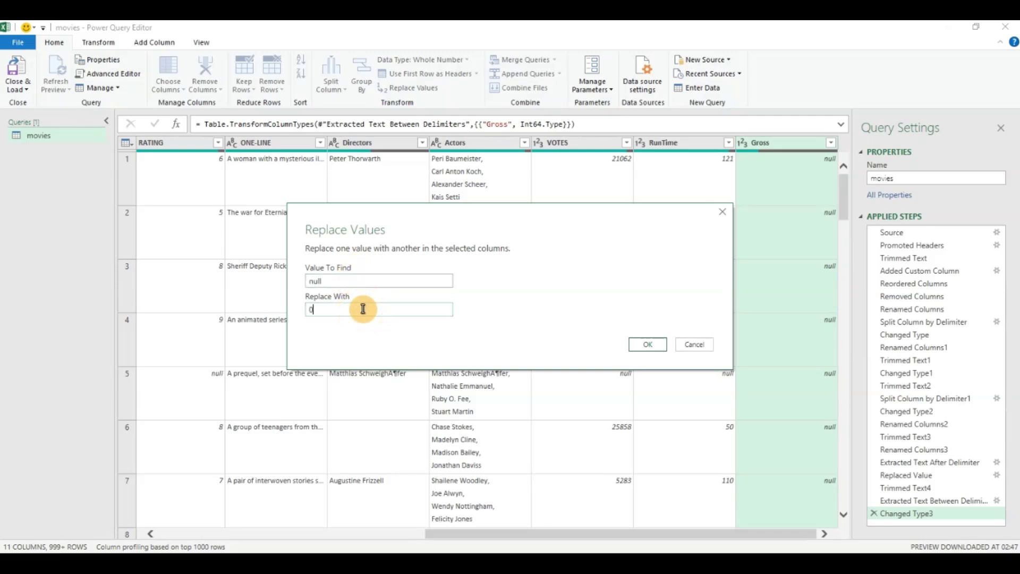
left_click(642, 347)
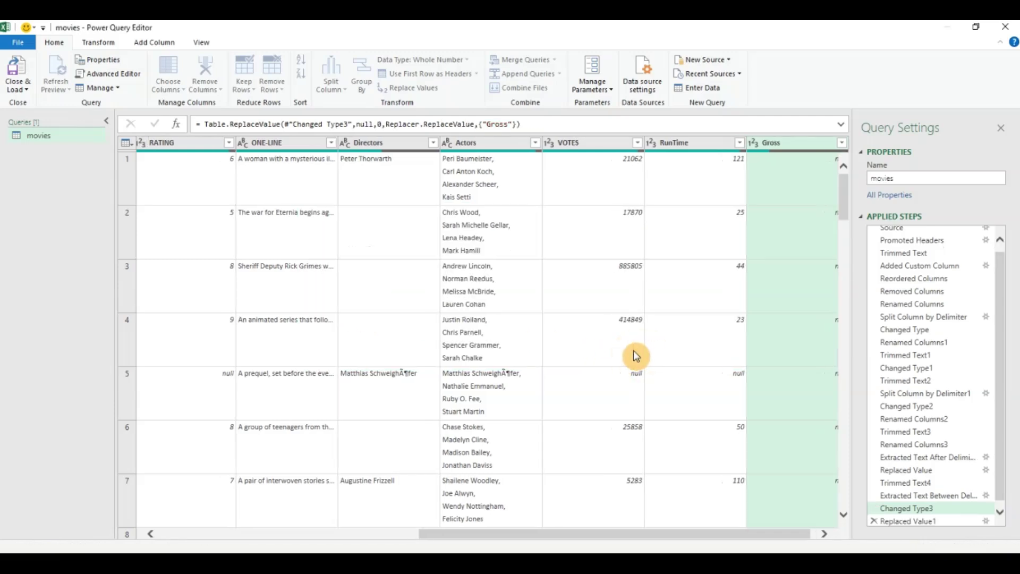
Step: Rename the Gross column to "Gross in Millions"
double_click(771, 143)
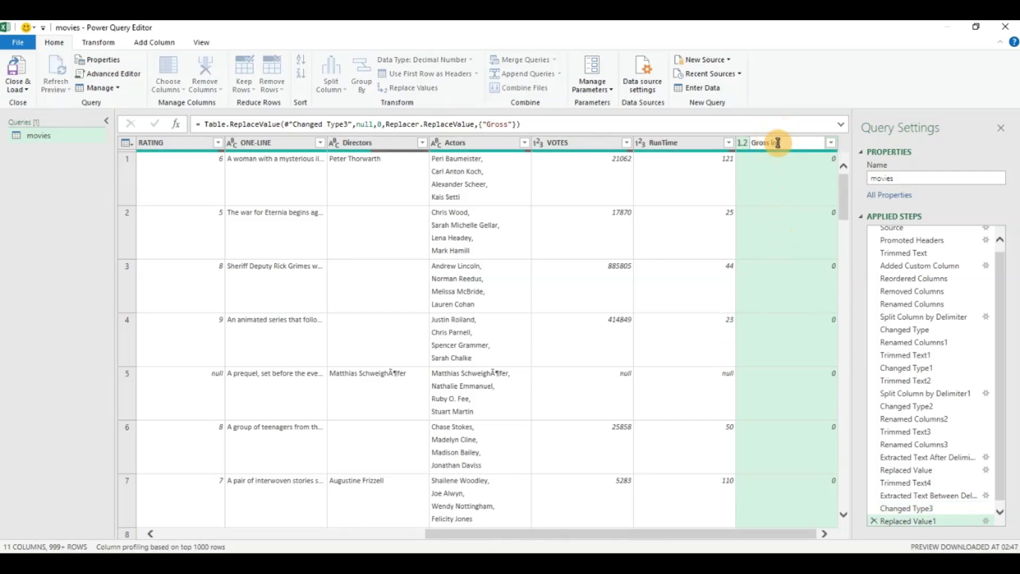
type("in Millions")
key("Return")
Step: Set up a Group By on Release Year with a Count Rows output column named "Number of Movies"
left_click_drag(706, 533, 416, 534)
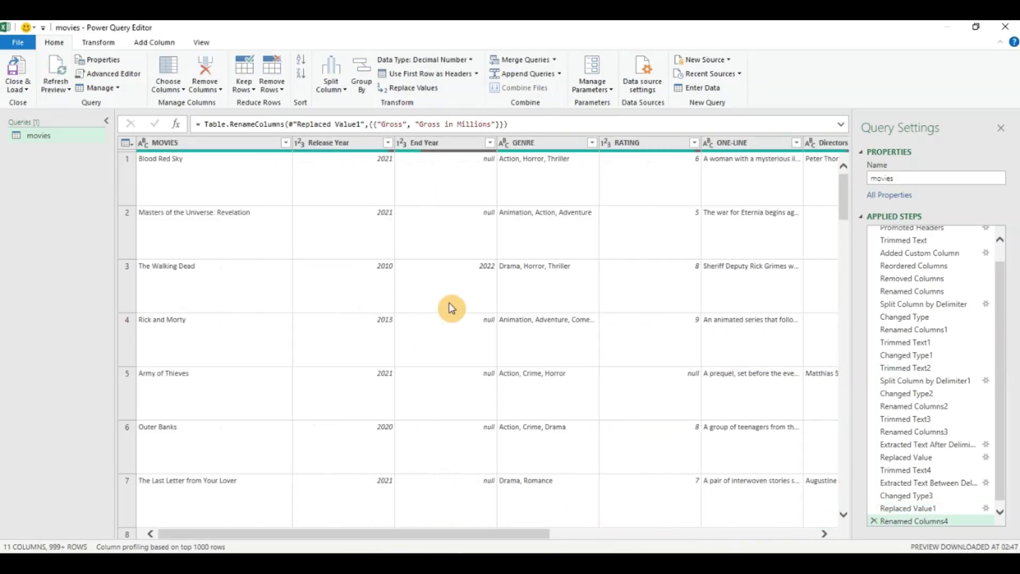
left_click_drag(546, 534, 228, 537)
left_click(98, 44)
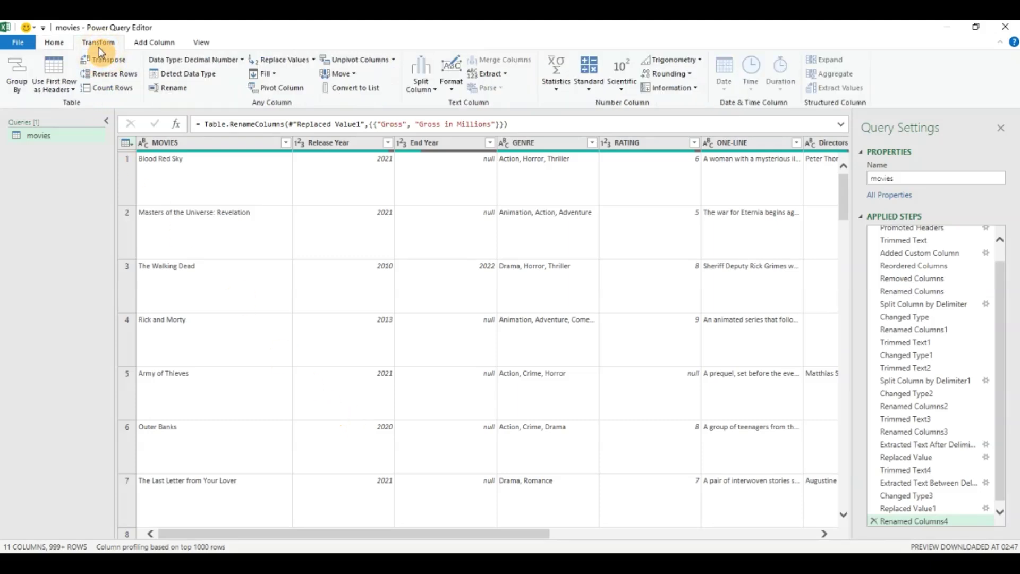
left_click(10, 87)
left_click(343, 283)
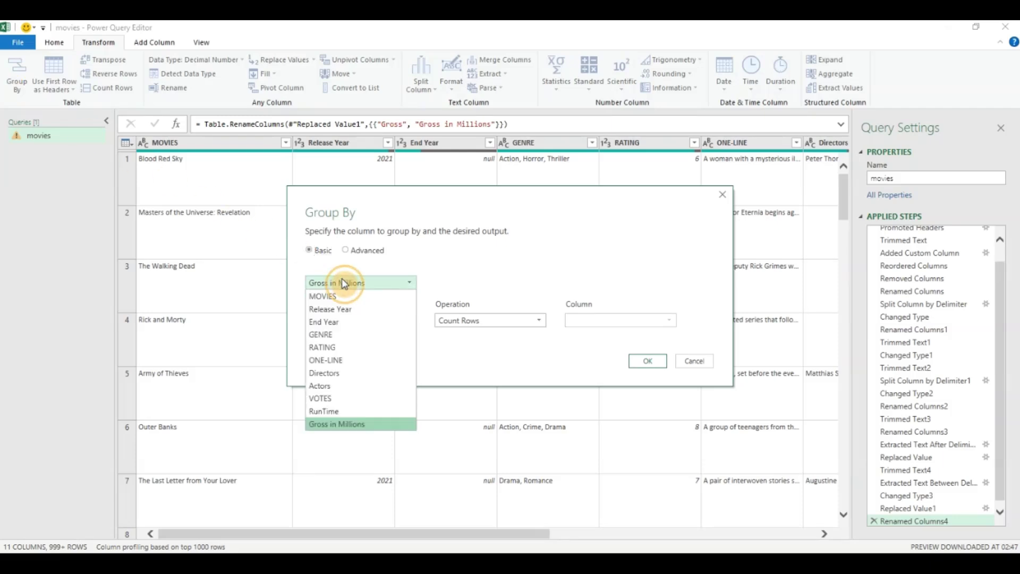
left_click(335, 309)
left_click_drag(339, 318, 291, 320)
type("Number of Movies")
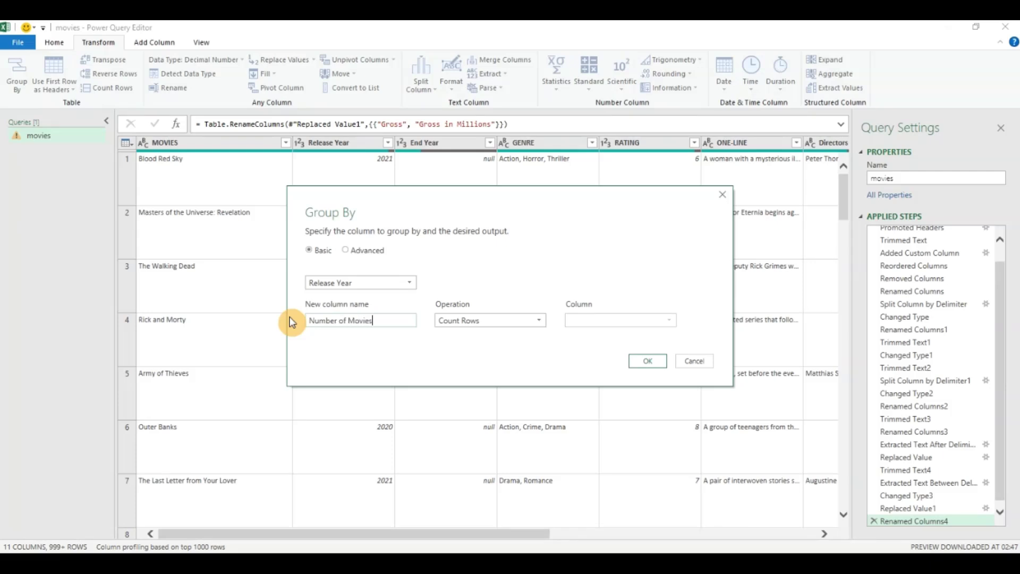
Step: Switch the grouping to Advanced, add a "Max Gross" aggregation using Max of Gross in Millions, and apply the Group By
left_click(347, 251)
left_click(339, 379)
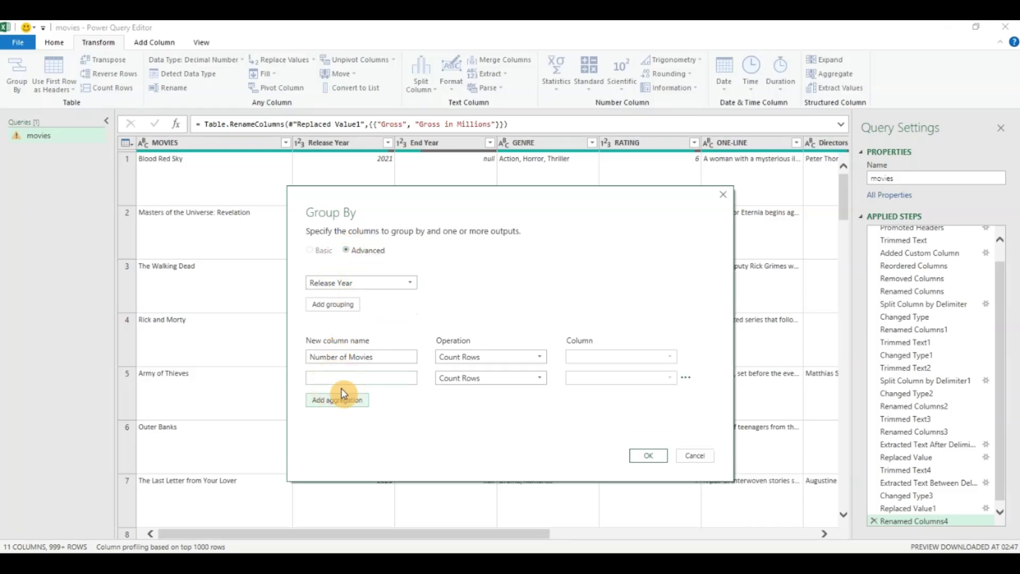
left_click(350, 377)
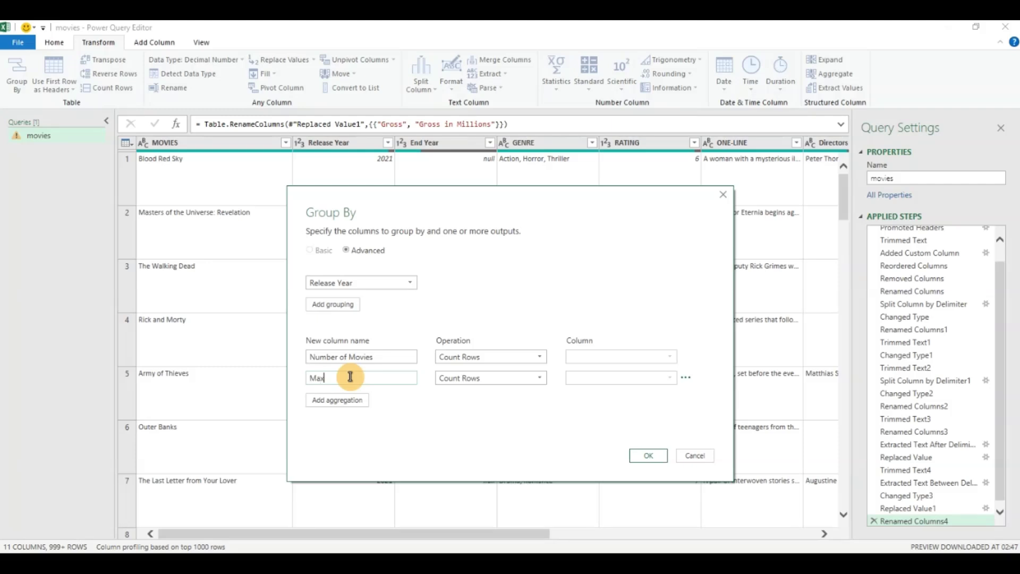
type("Max Gross")
left_click(488, 378)
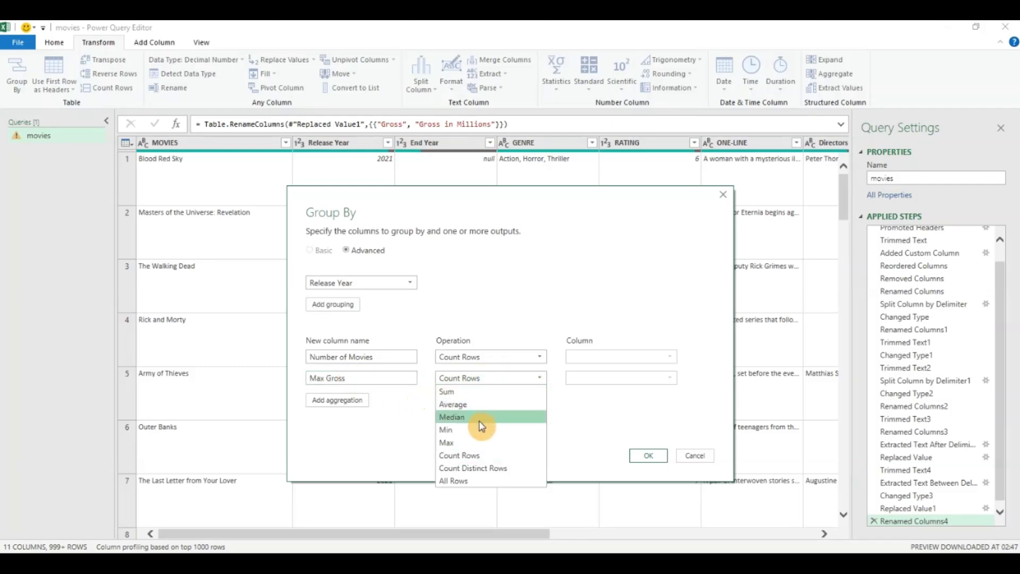
left_click(477, 441)
left_click(646, 384)
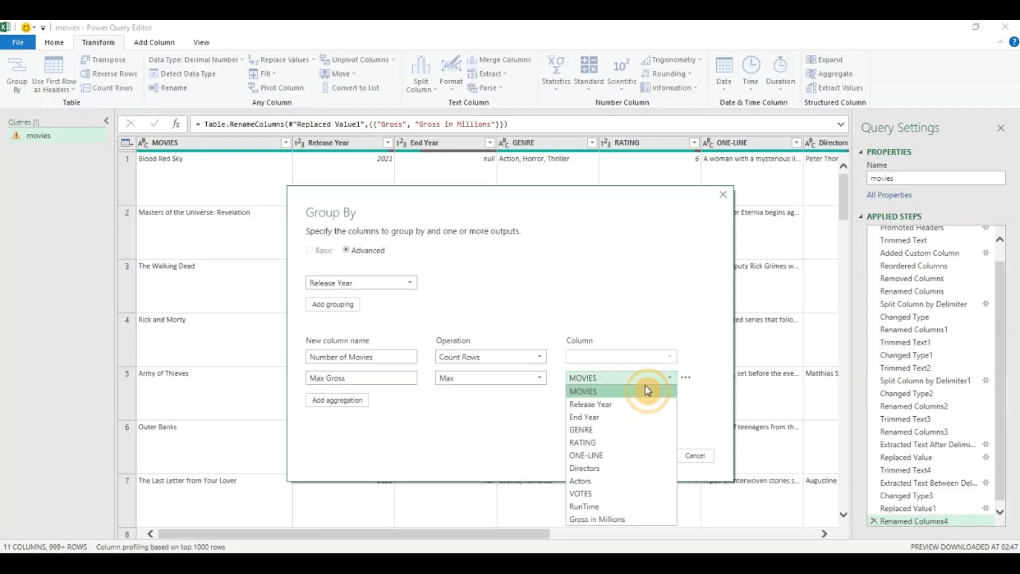
left_click(596, 519)
left_click(655, 459)
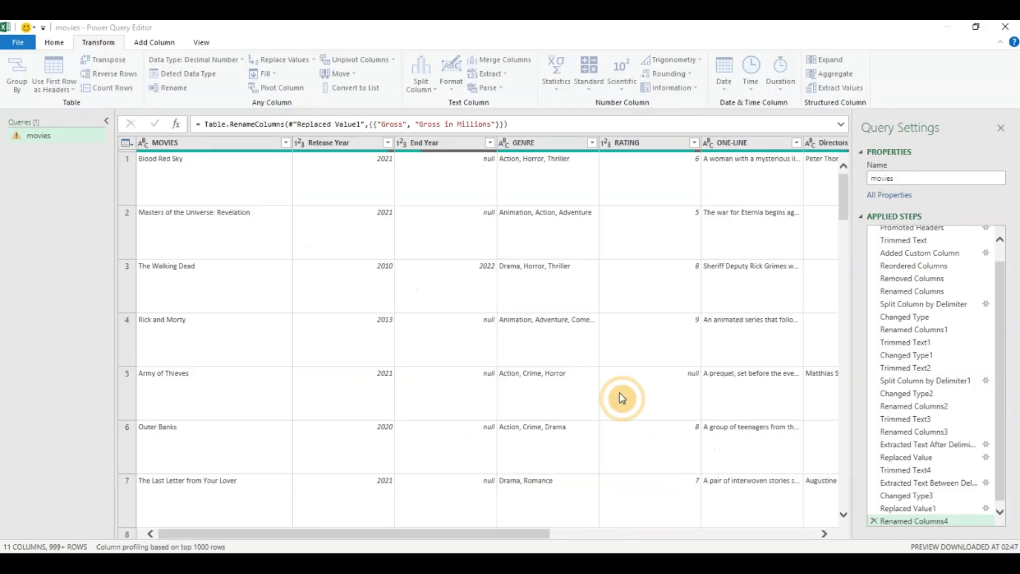
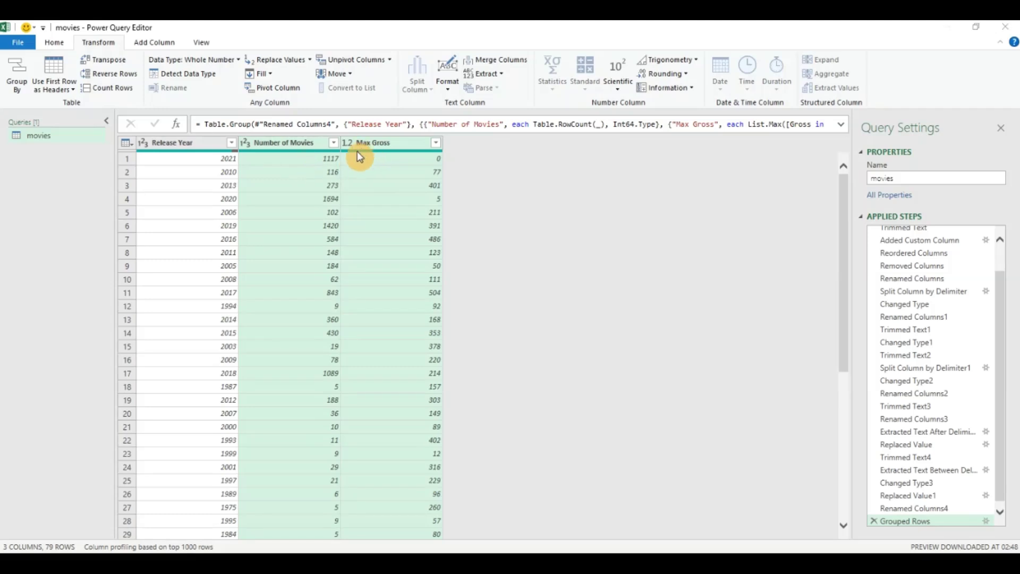
Step: Sort the grouped rows by Max Gross descending and by Number of Movies descending
mouse_move(360, 156)
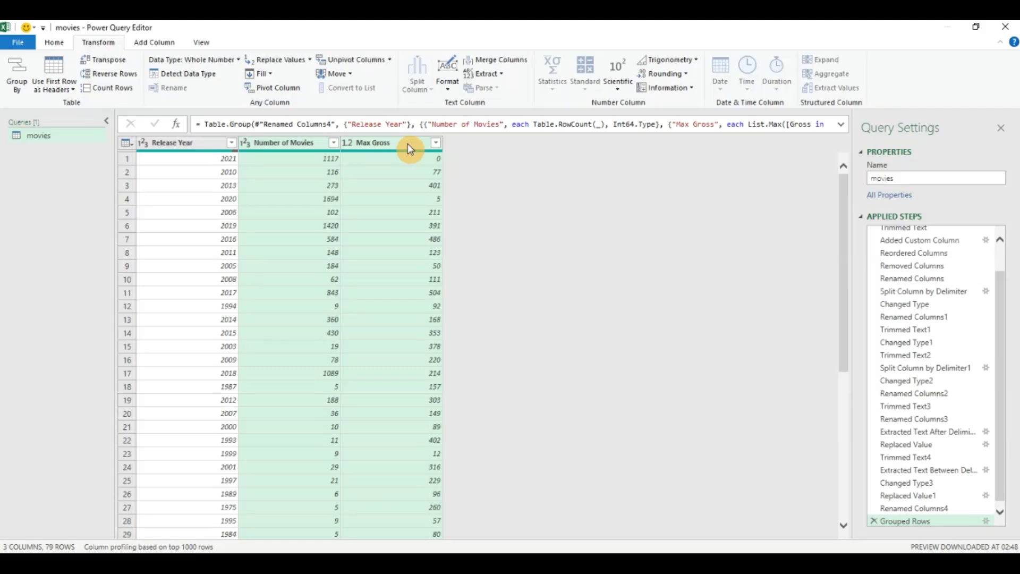
left_click(436, 142)
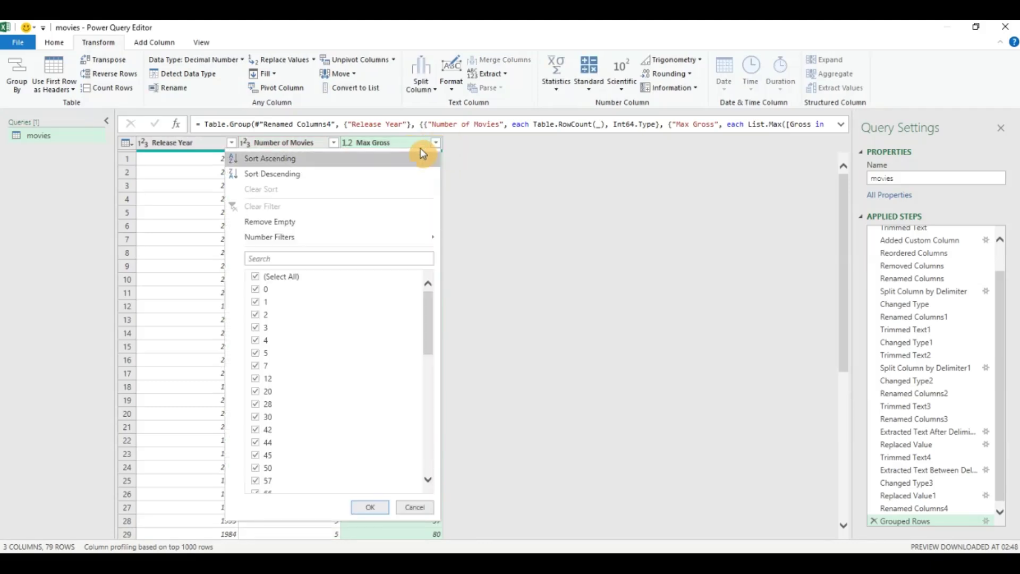
left_click(303, 174)
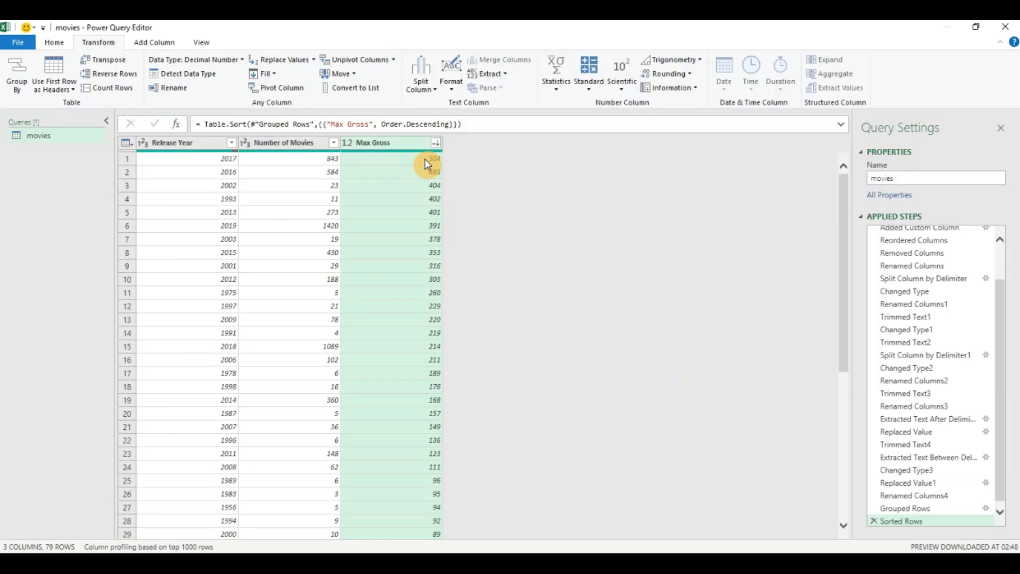
left_click(333, 142)
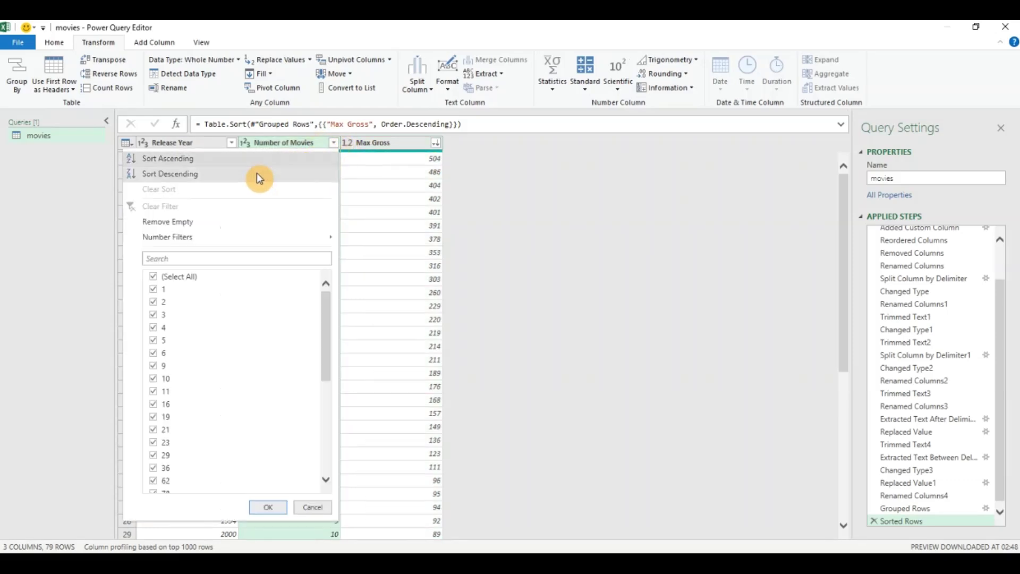
key("Return")
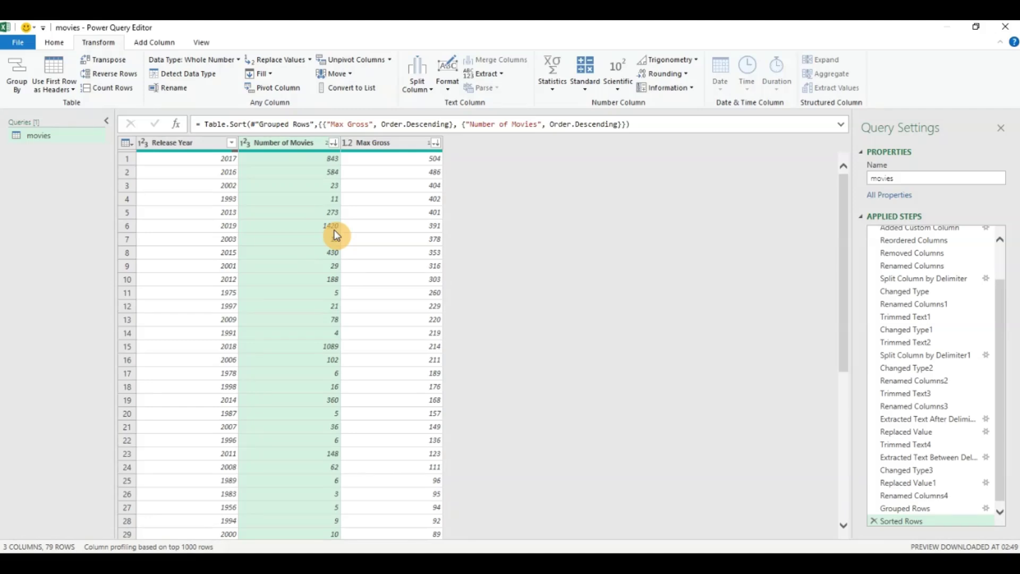
Step: Close the query editor and load the grouped movies query as a table on a new worksheet in Excel
left_click(54, 42)
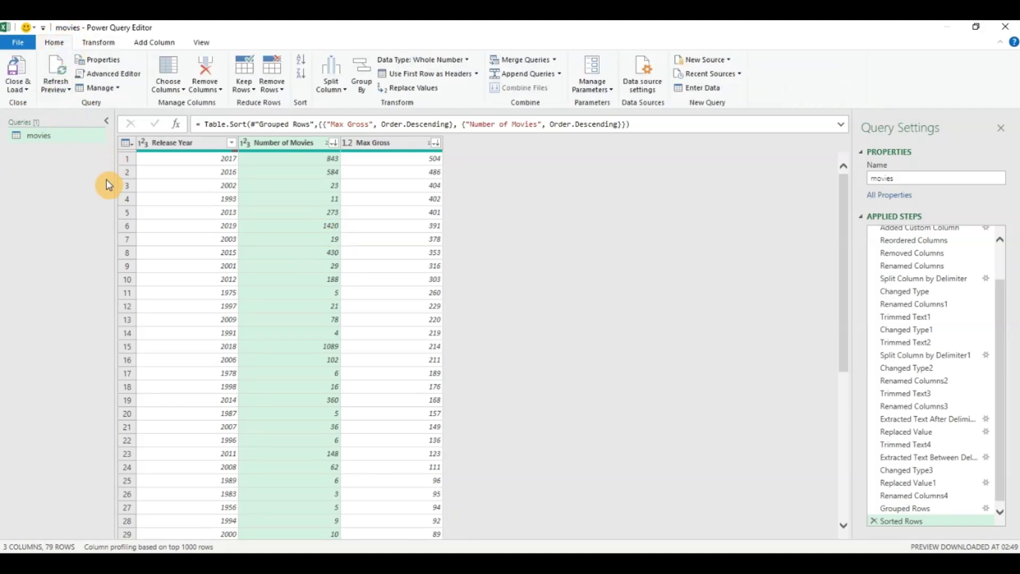
left_click(25, 93)
left_click(34, 115)
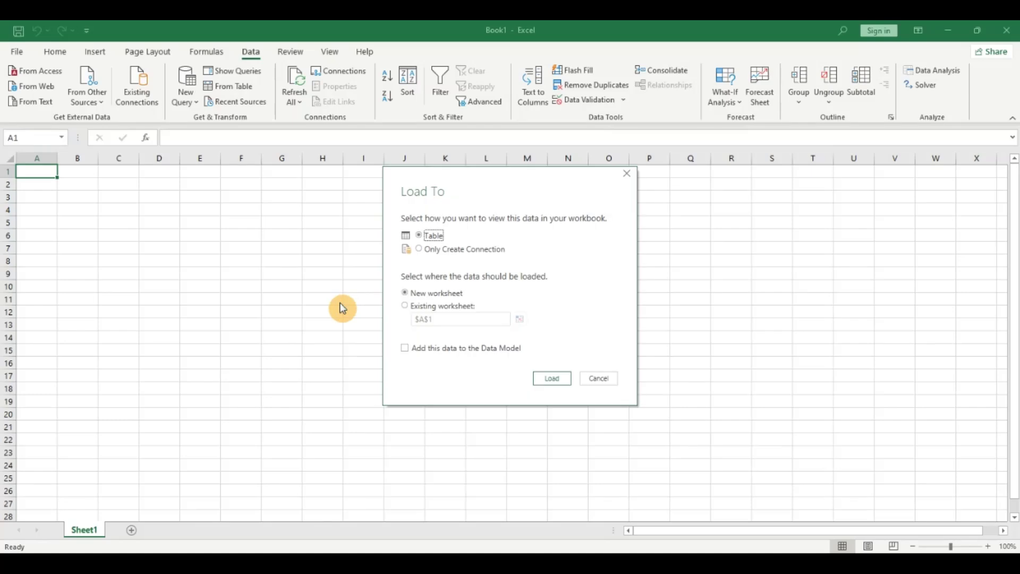
left_click(553, 378)
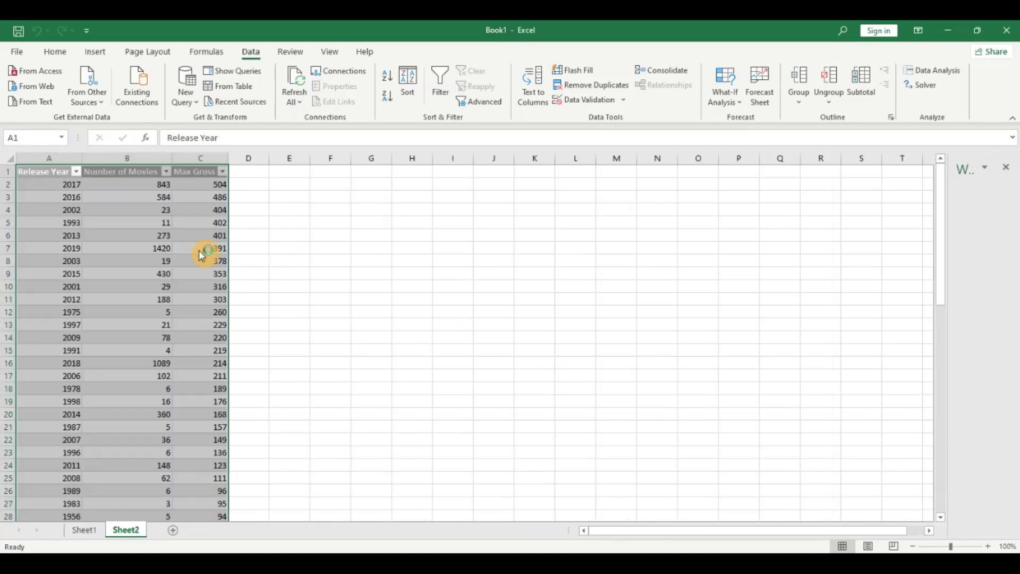
left_click(139, 261)
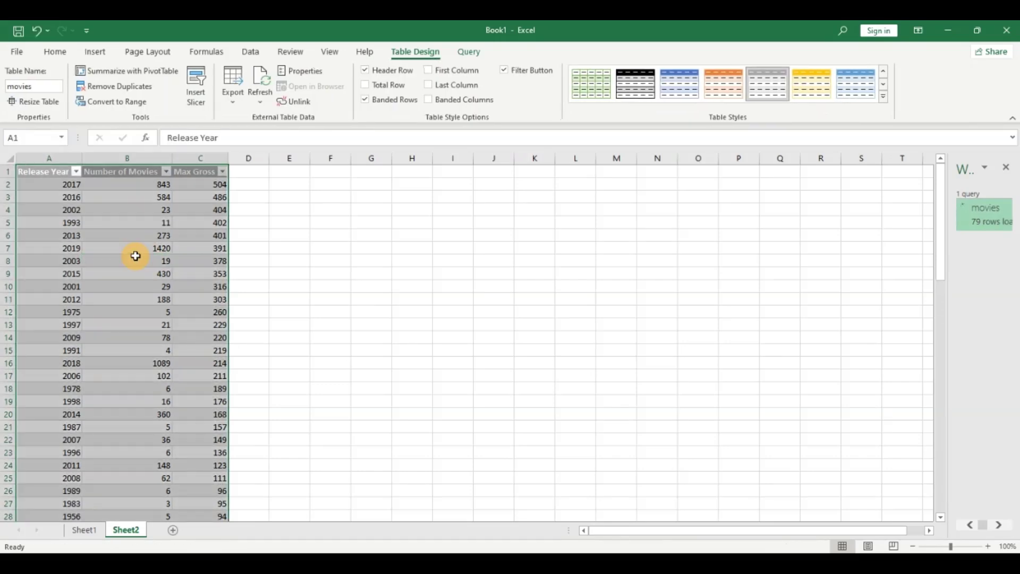